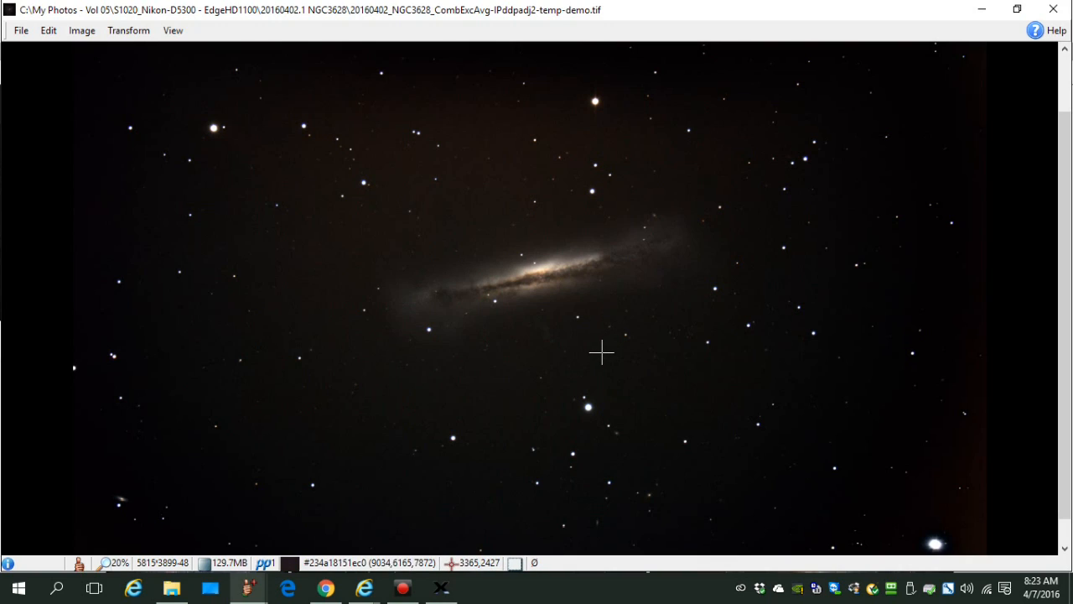
# Step: Examine the NGC 3628 galaxy photo with the magnifier and at closer zoom, including the small object near its lower-left corner
pyautogui.press('l')
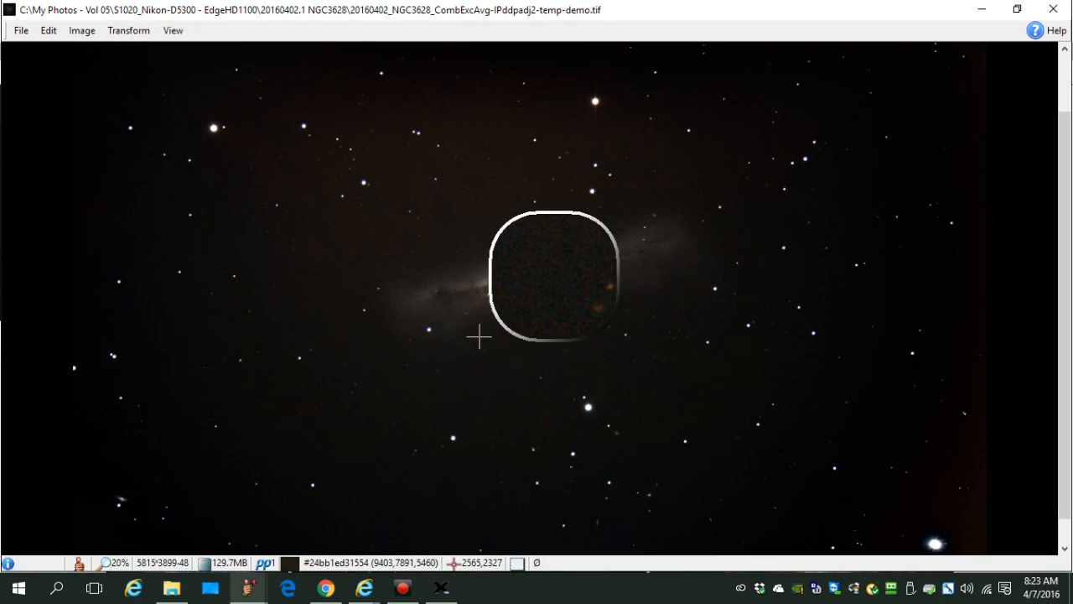
pyautogui.press('l')
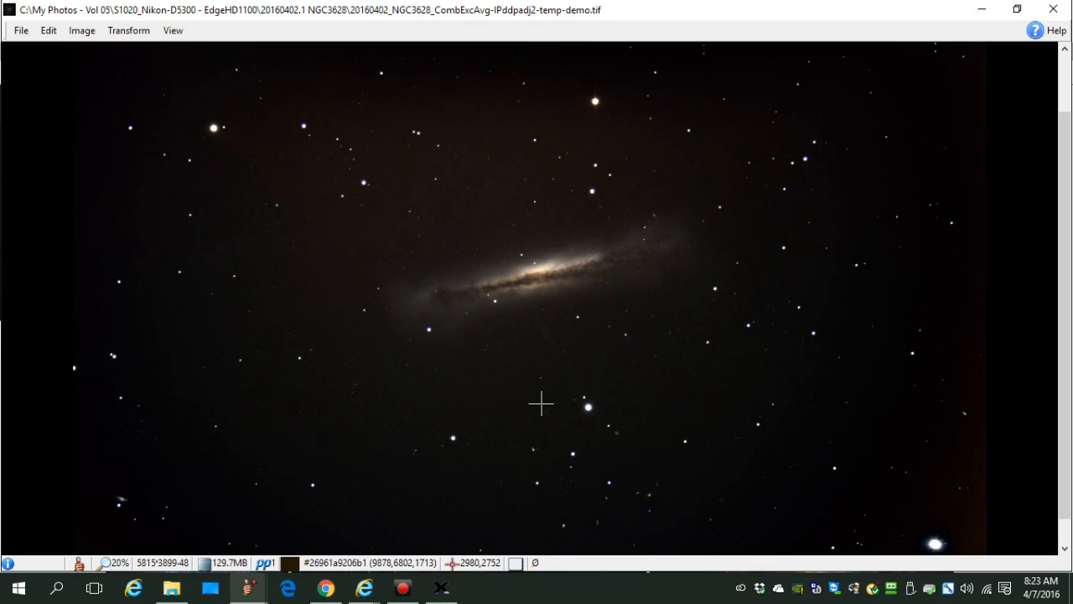
pyautogui.scroll(2, 545, 407)
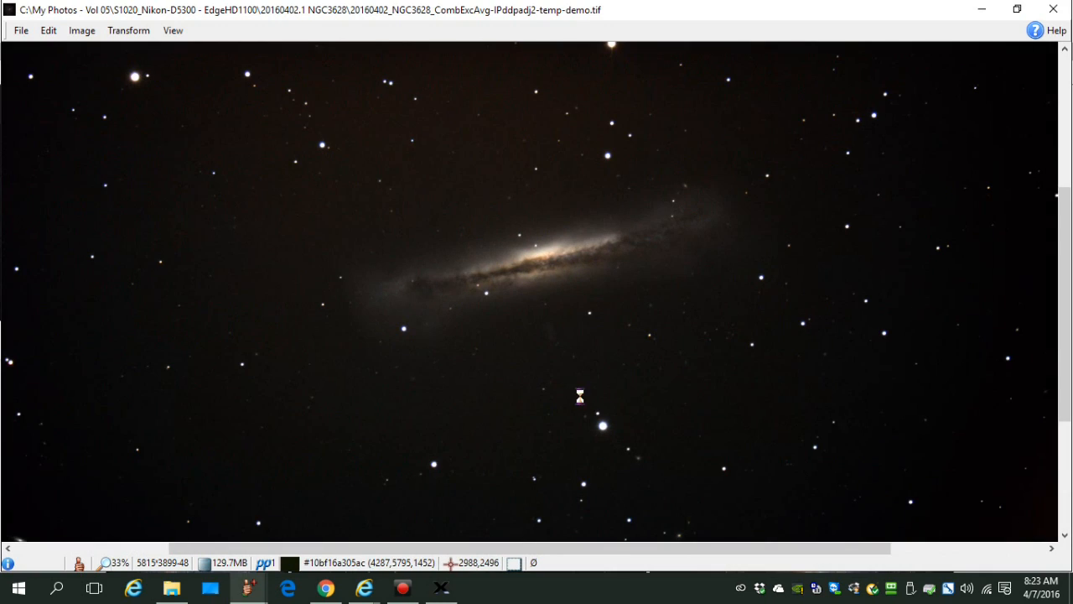
pyautogui.scroll(1, 692, 356)
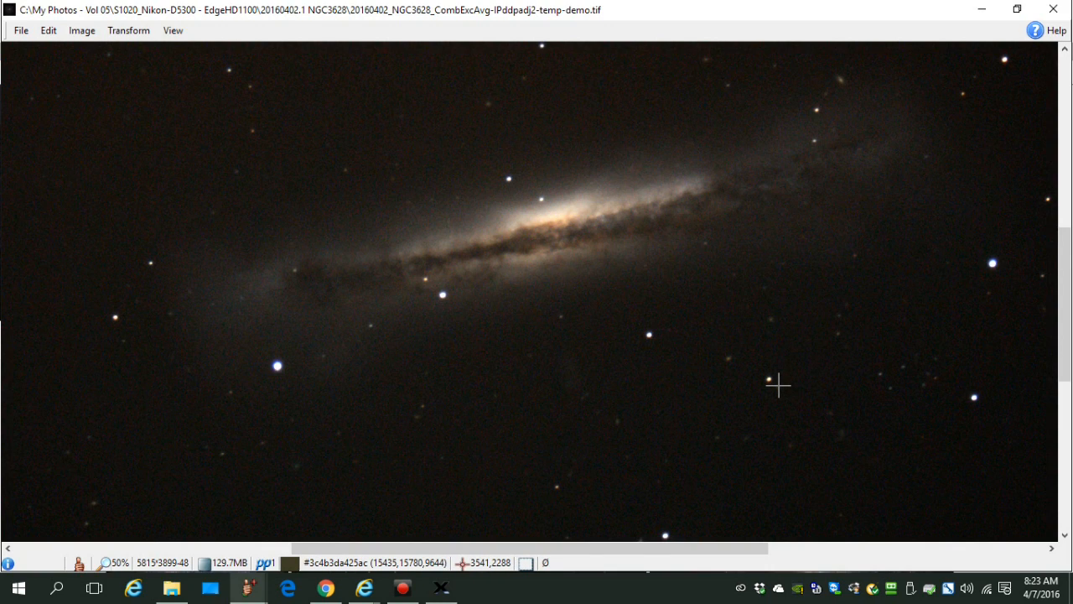
pyautogui.scroll(-2, 778, 385)
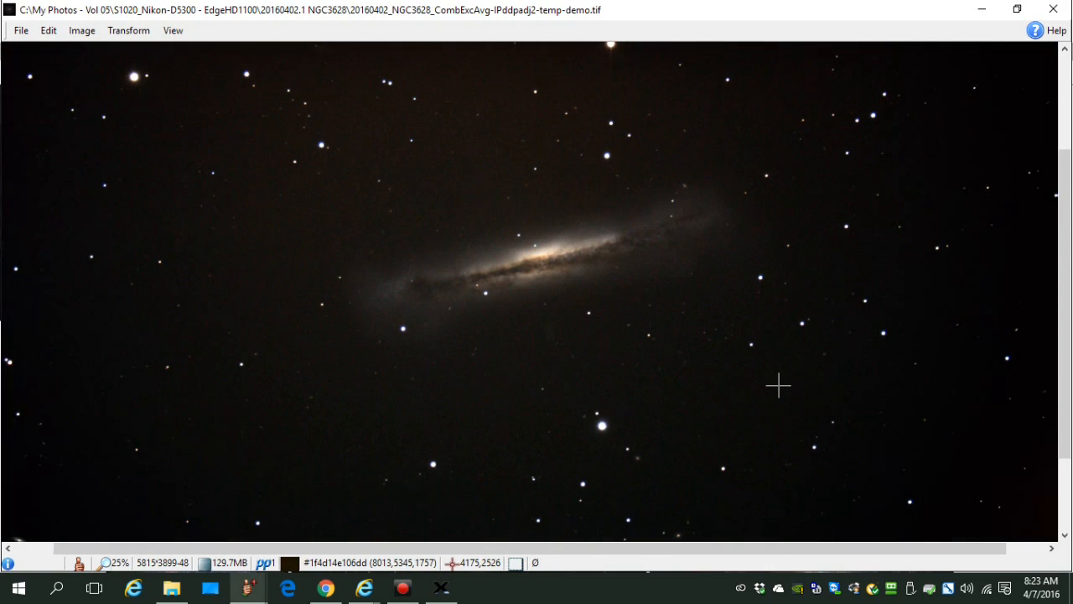
pyautogui.scroll(-1, 725, 396)
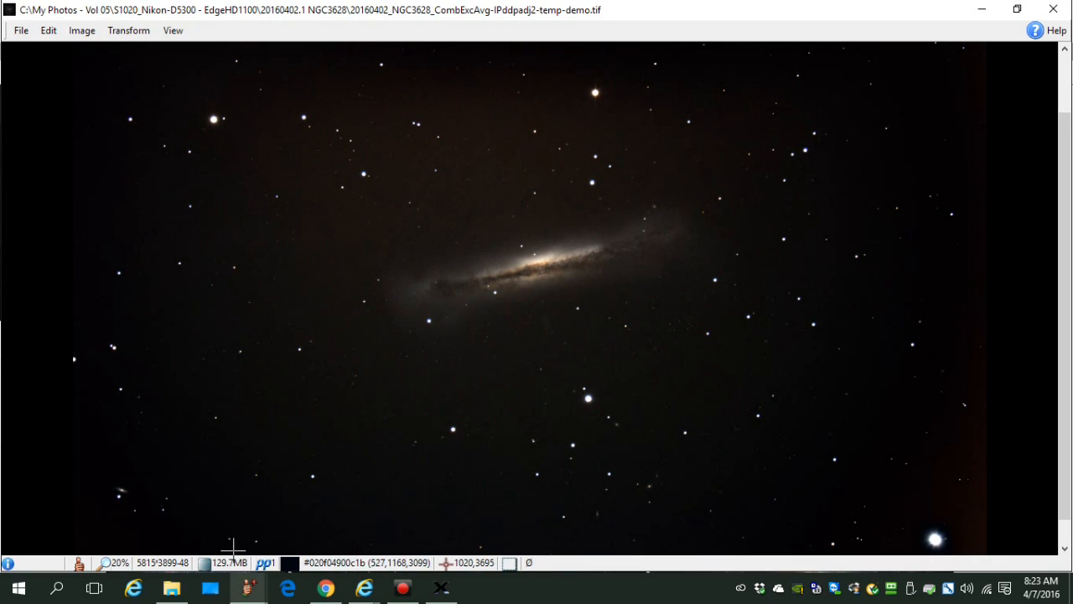
pyautogui.click(132, 485)
pyautogui.moveTo(132, 485); pyautogui.dragTo(121, 491)
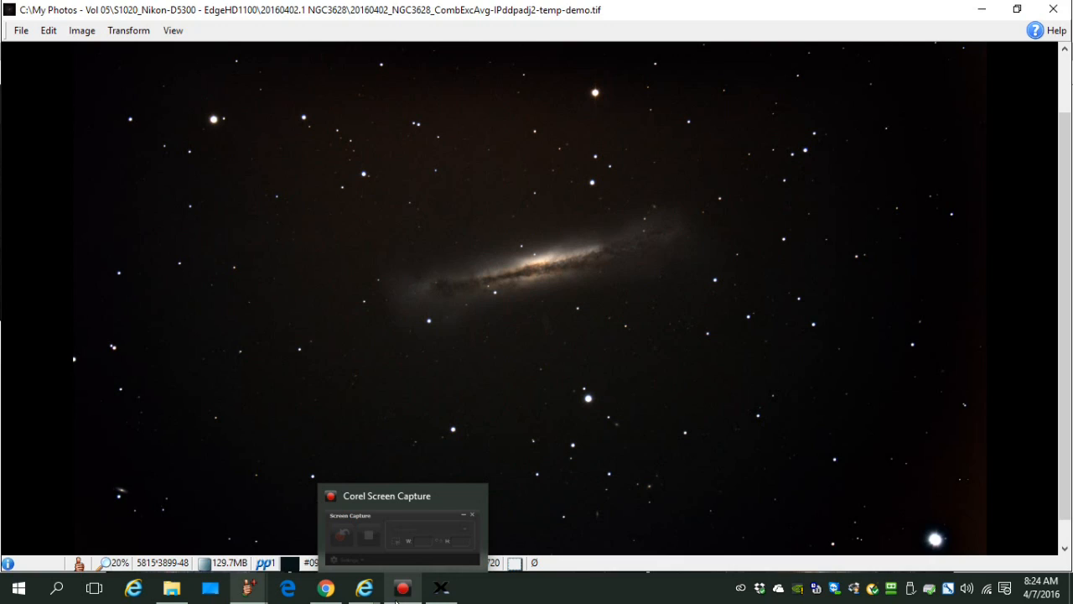
# Step: Switch to Internet Explorer and view the photo pool of the Flickr astrometry group
pyautogui.moveTo(367, 600)
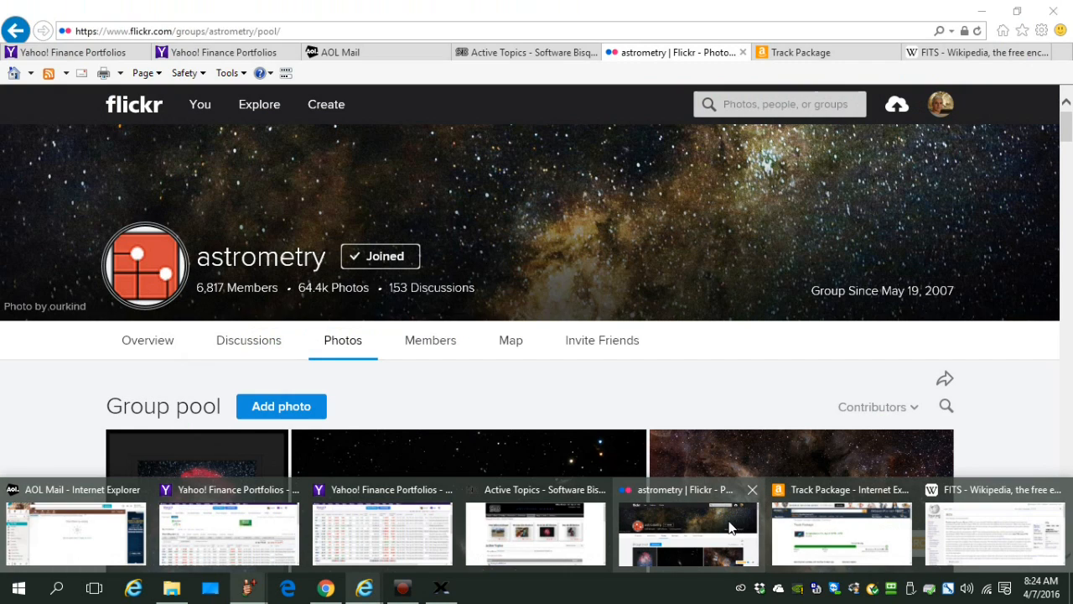
pyautogui.click(729, 526)
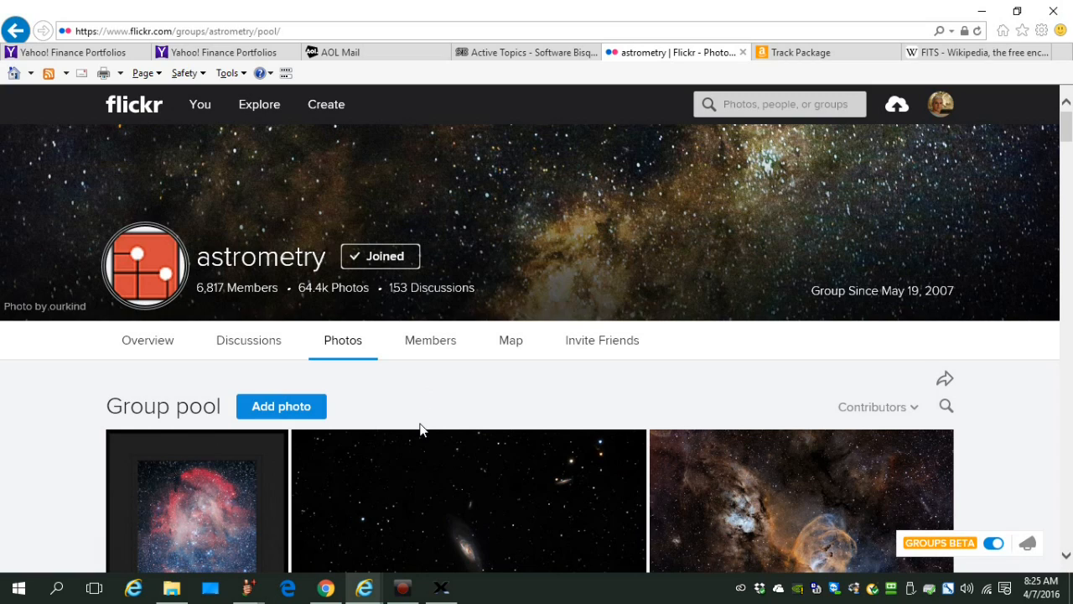
# Step: Switch to TheSkyX, open the FITS file 20160402_NGC3628_Light_960.000secs_1x1_0C_00000001.fit, and show the camera controls beside it
pyautogui.click(451, 598)
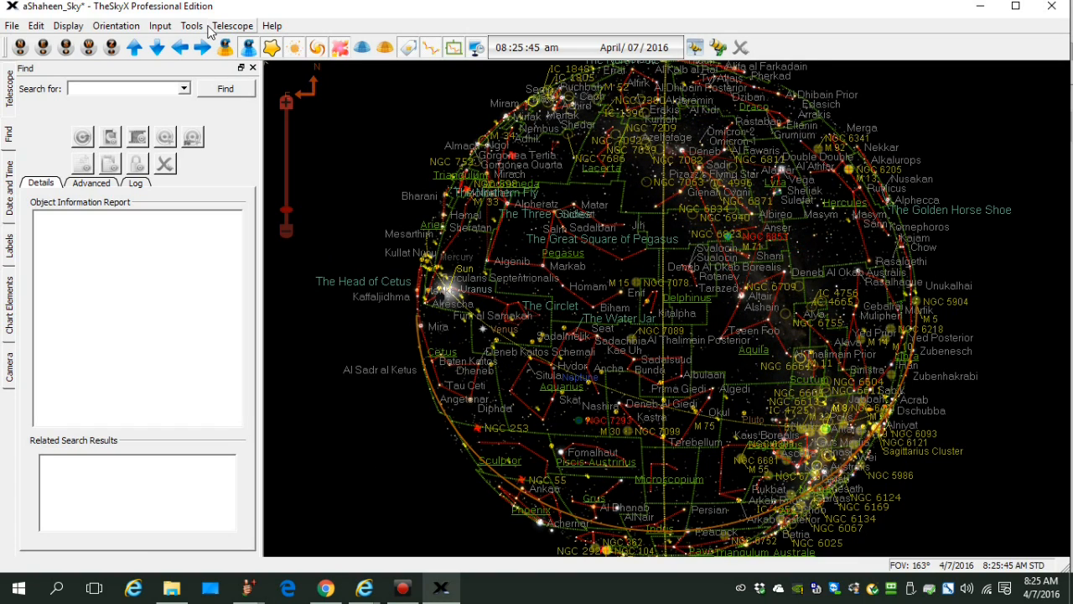
pyautogui.click(192, 26)
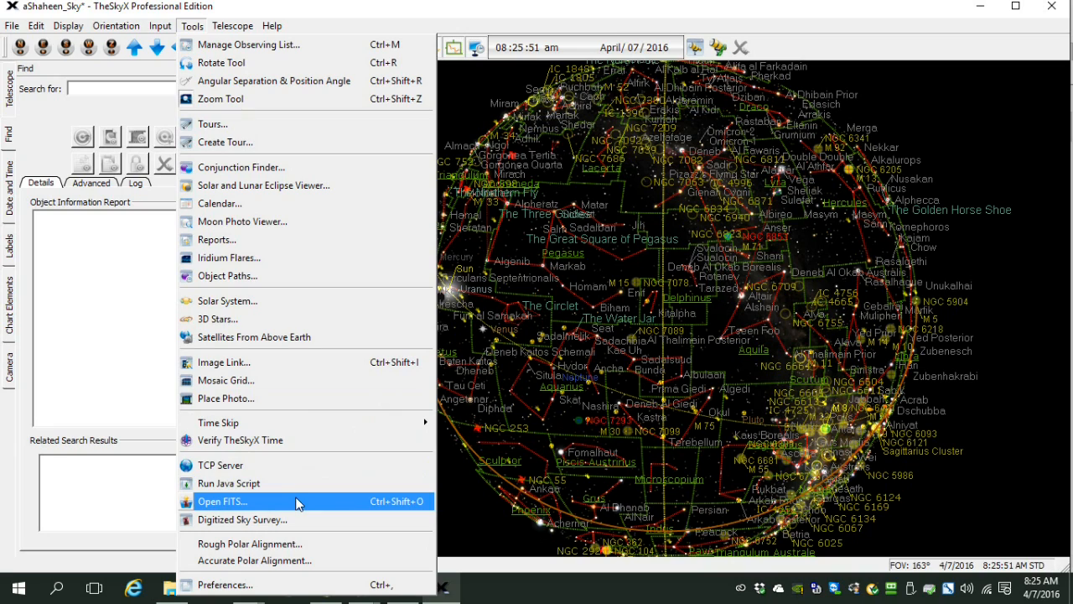
pyautogui.click(296, 504)
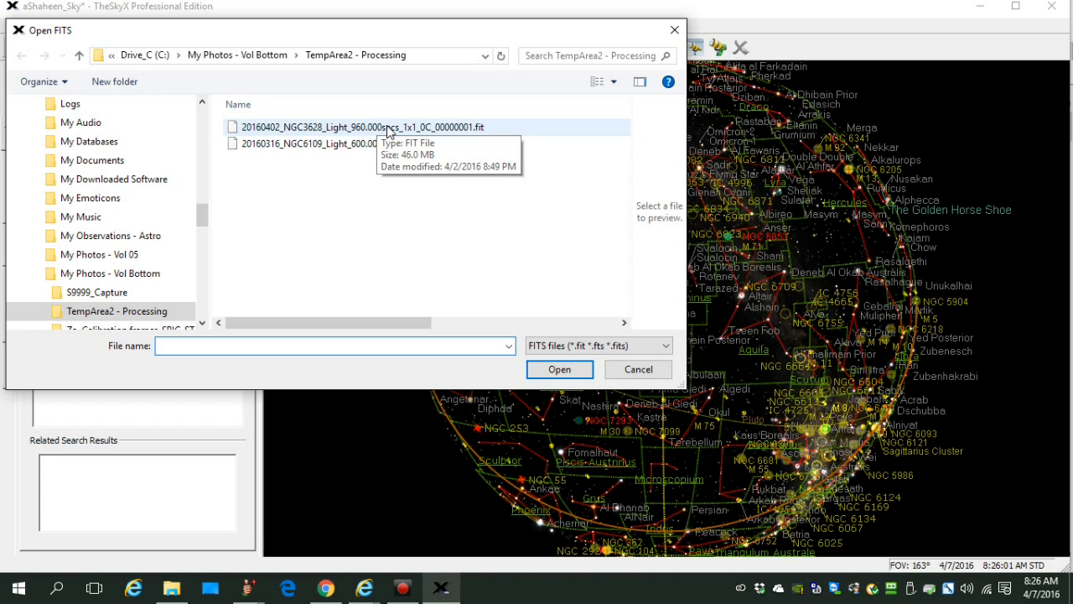
pyautogui.click(387, 127)
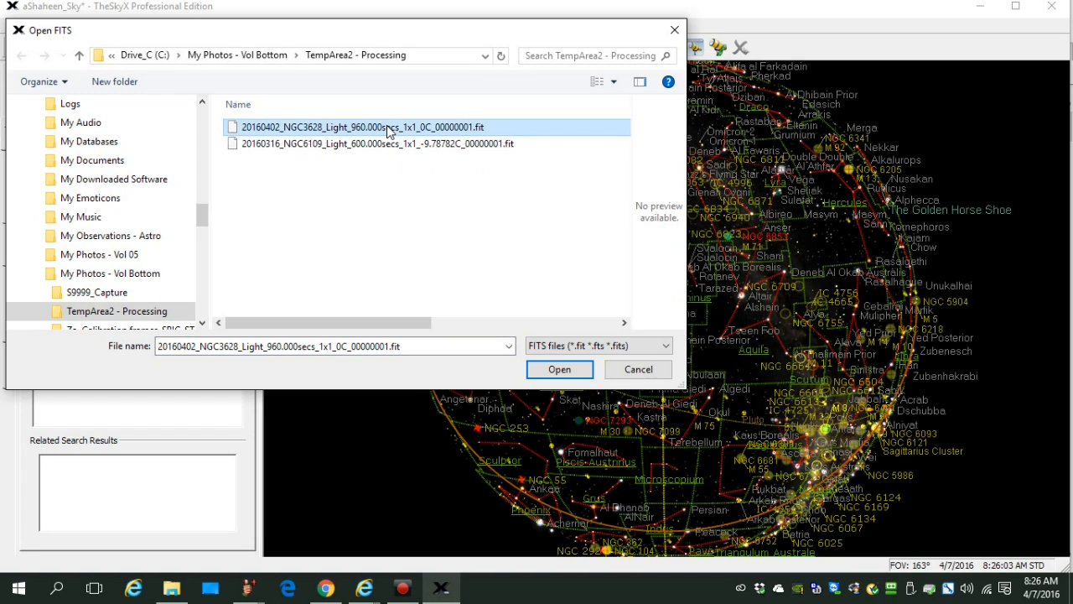
pyautogui.click(556, 371)
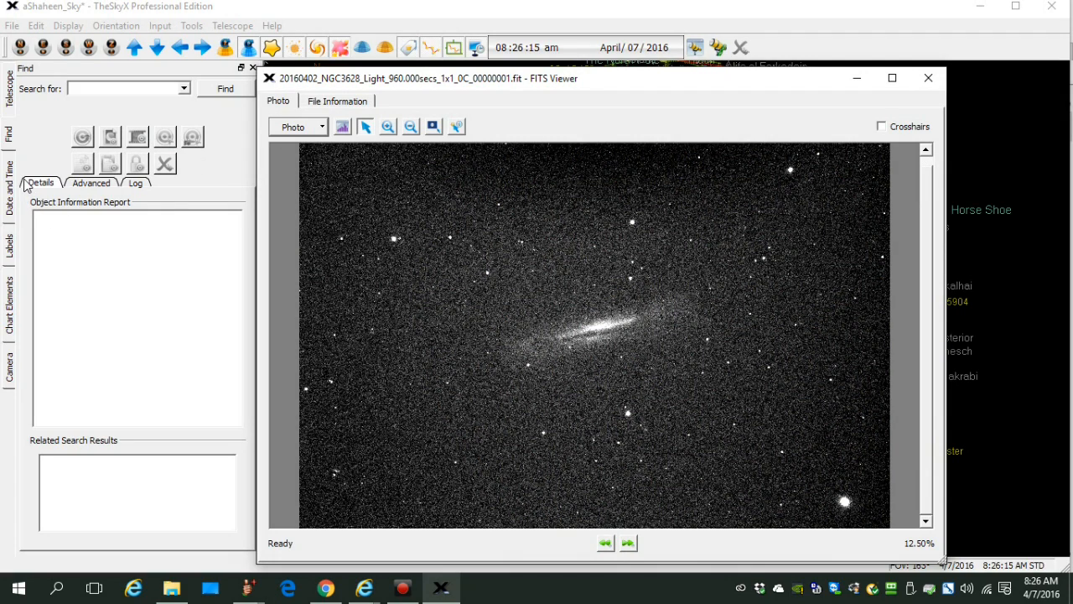
pyautogui.click(13, 360)
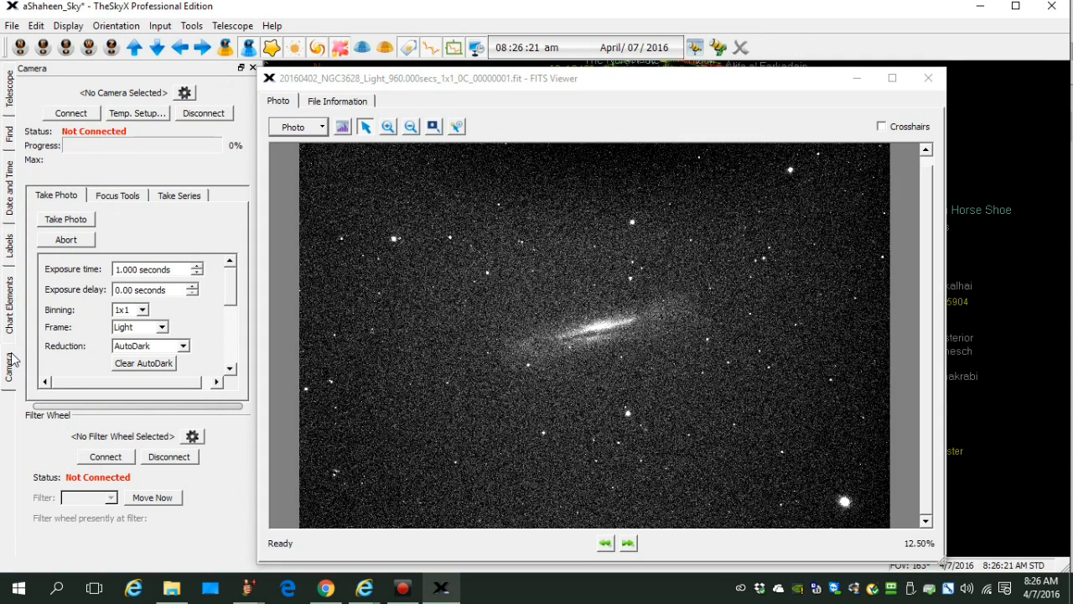
pyautogui.click(520, 98)
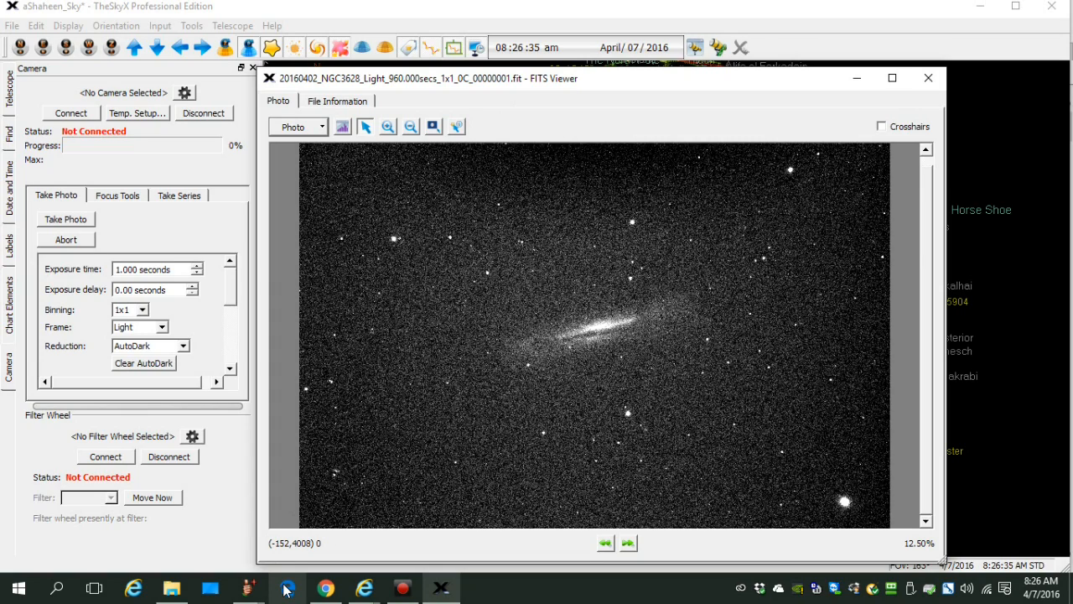
# Step: Read the introduction of the Wikipedia article on FITS in Internet Explorer, and return to the Google search results
pyautogui.moveTo(362, 591)
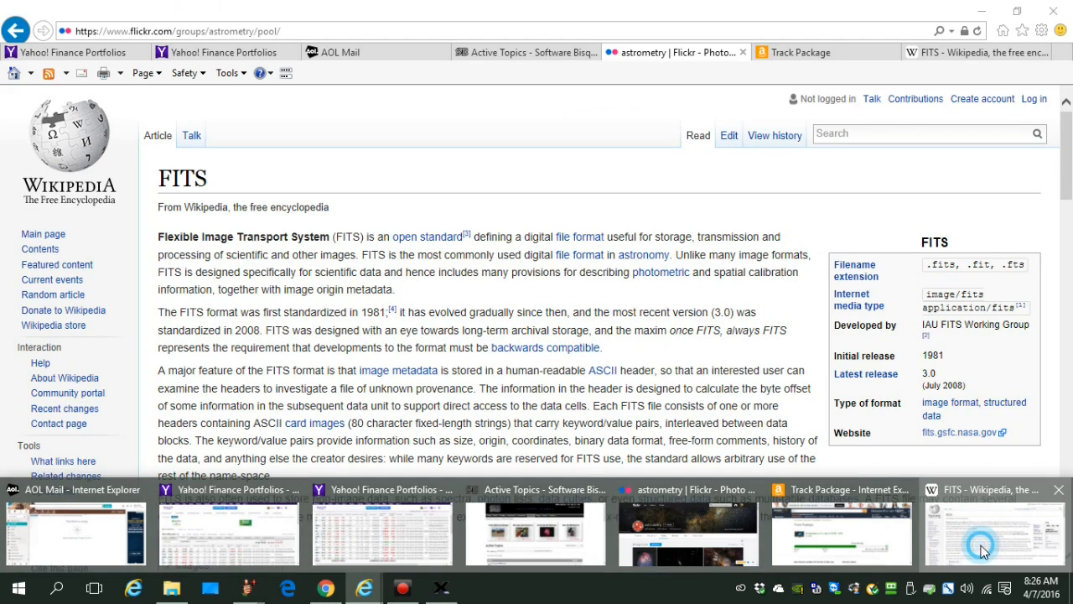
pyautogui.click(982, 549)
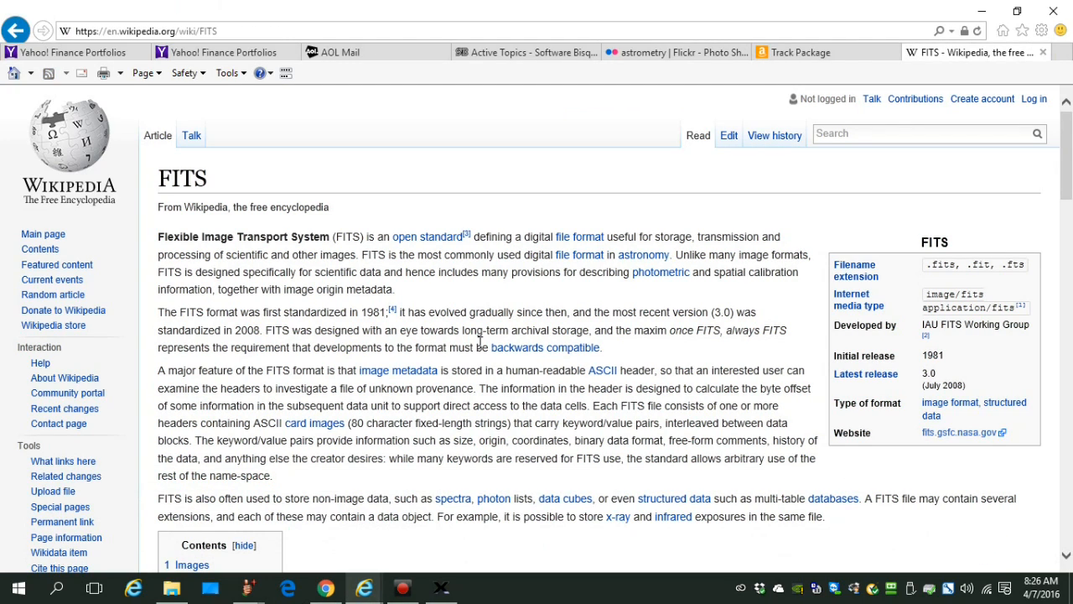
pyautogui.scroll(-2, 481, 342)
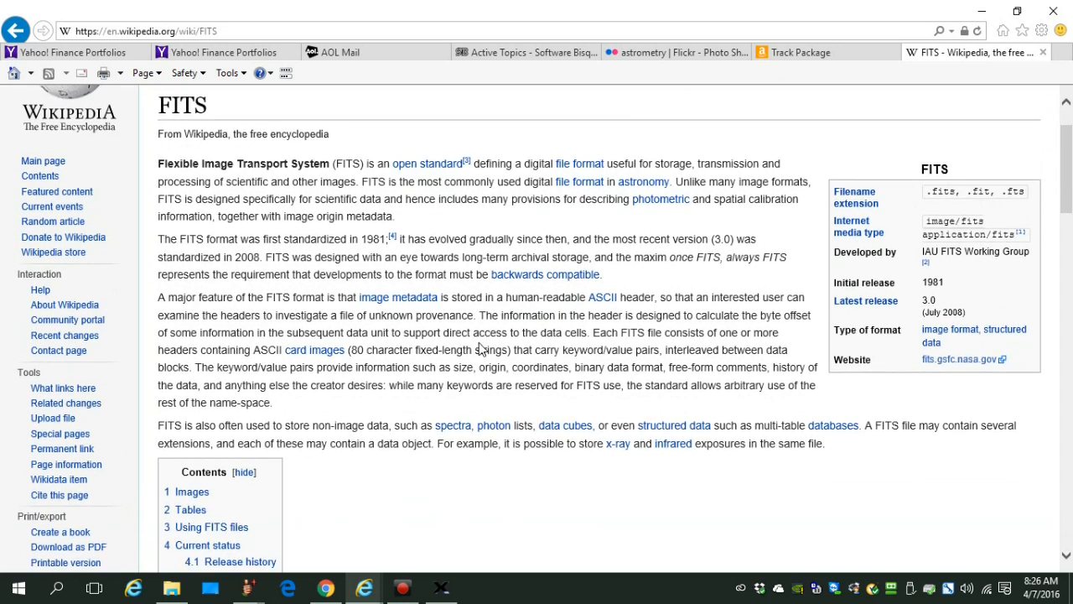
pyautogui.scroll(2, 485, 335)
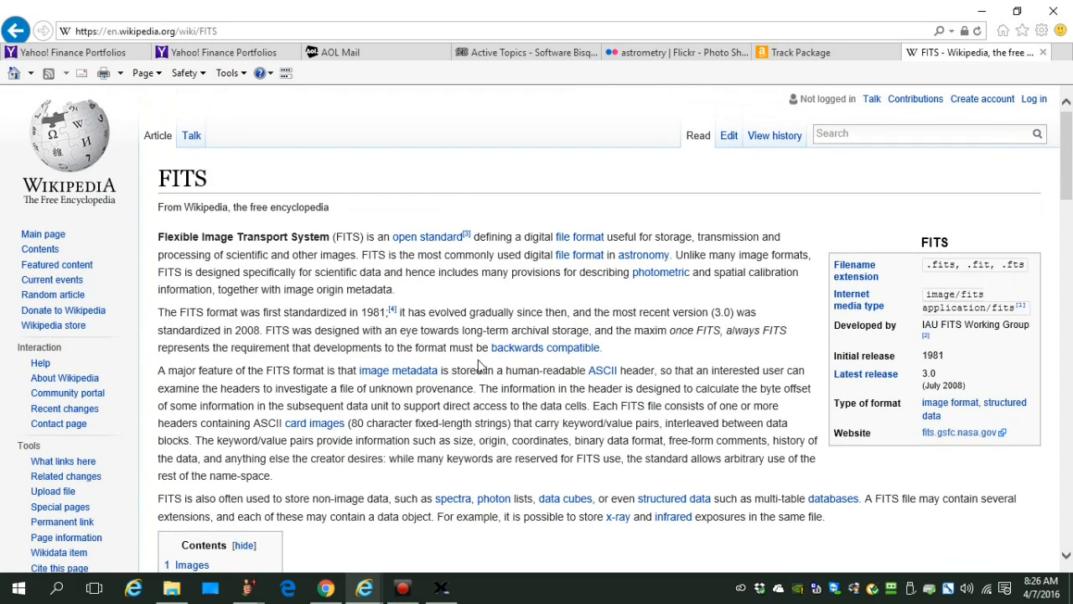
pyautogui.scroll(-3, 480, 369)
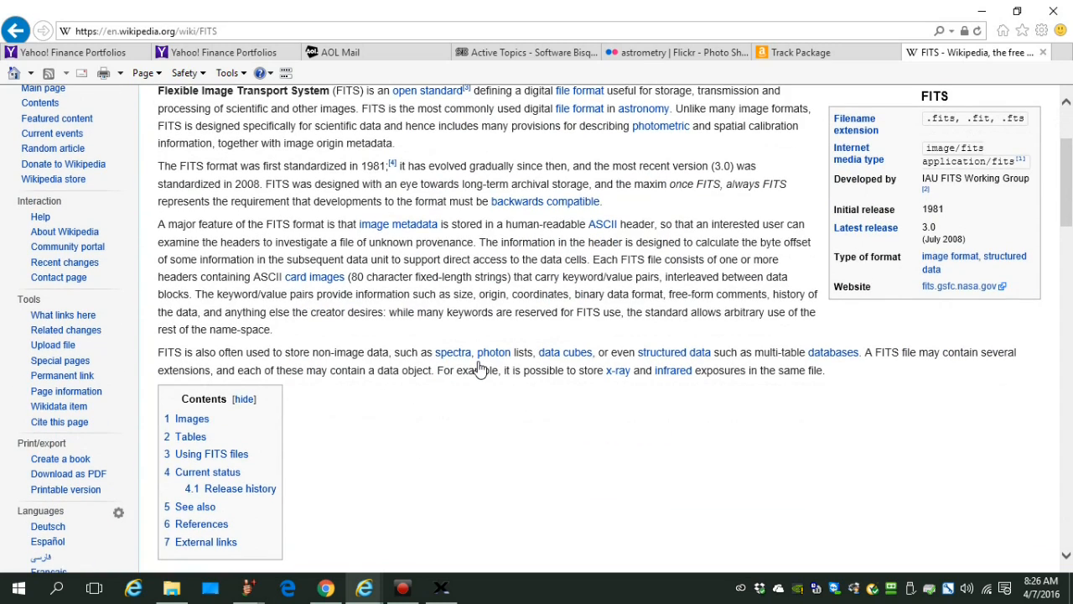
pyautogui.scroll(3, 480, 369)
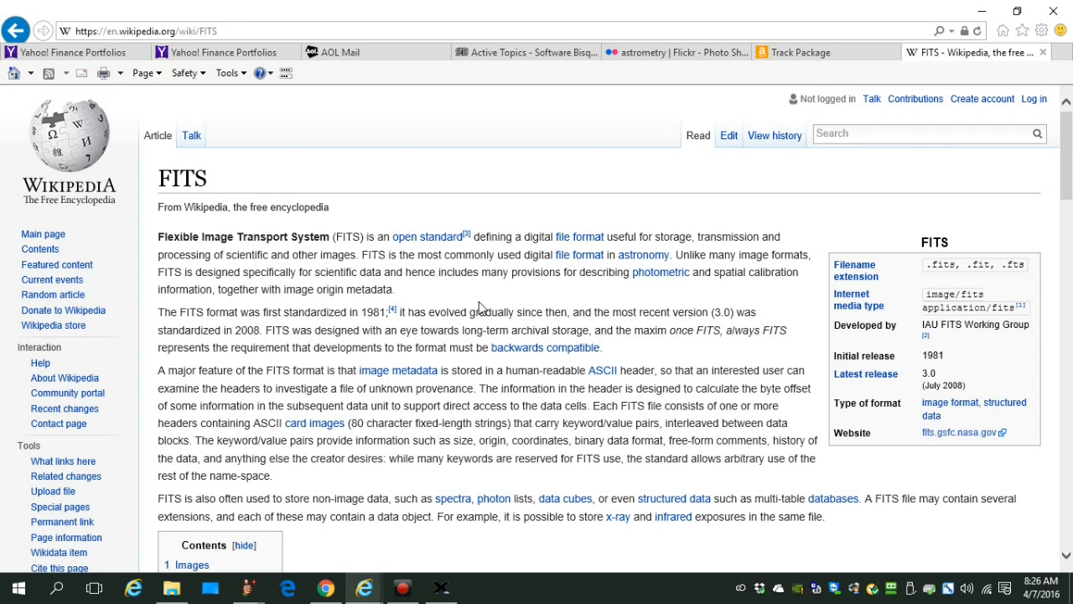
pyautogui.scroll(-1, 243, 138)
pyautogui.scroll(1, 268, 164)
pyautogui.click(13, 31)
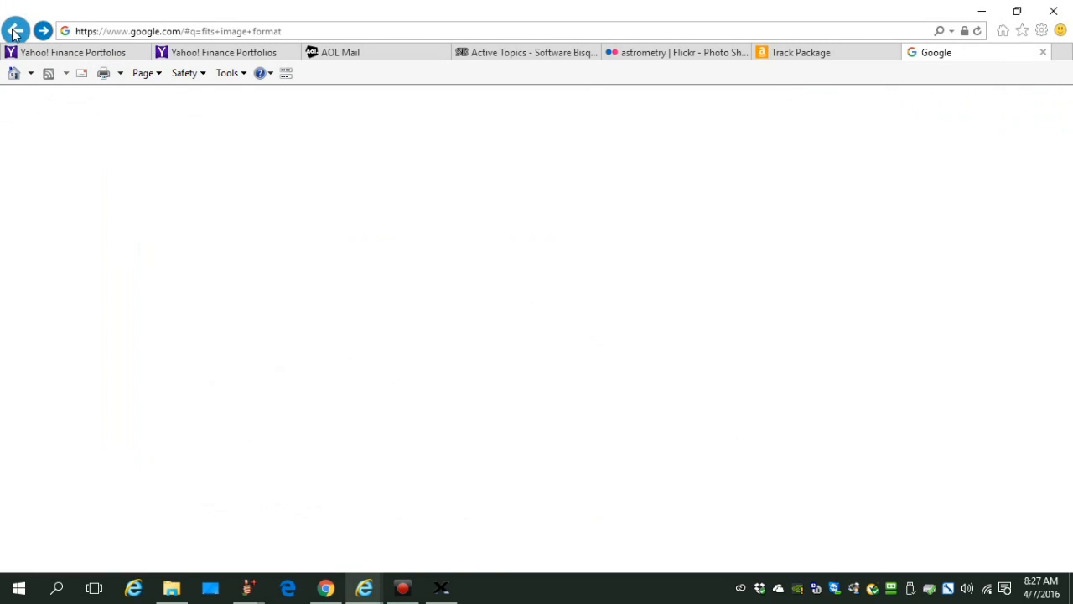
# Step: Switch back to TheSkyX and send the open NGC3628 photo to Image Link
pyautogui.moveTo(433, 595)
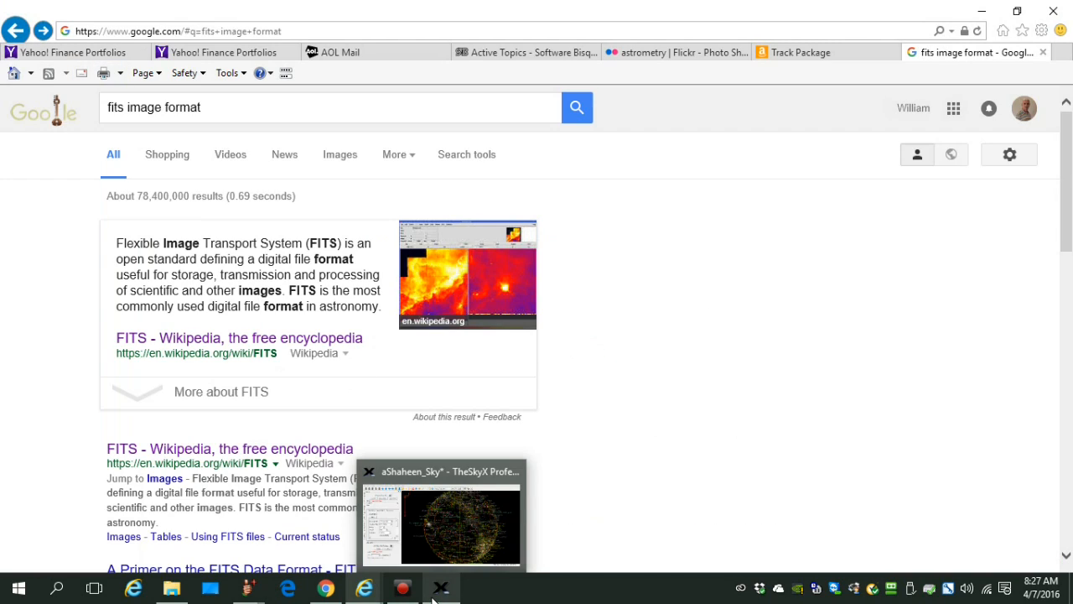
pyautogui.click(440, 590)
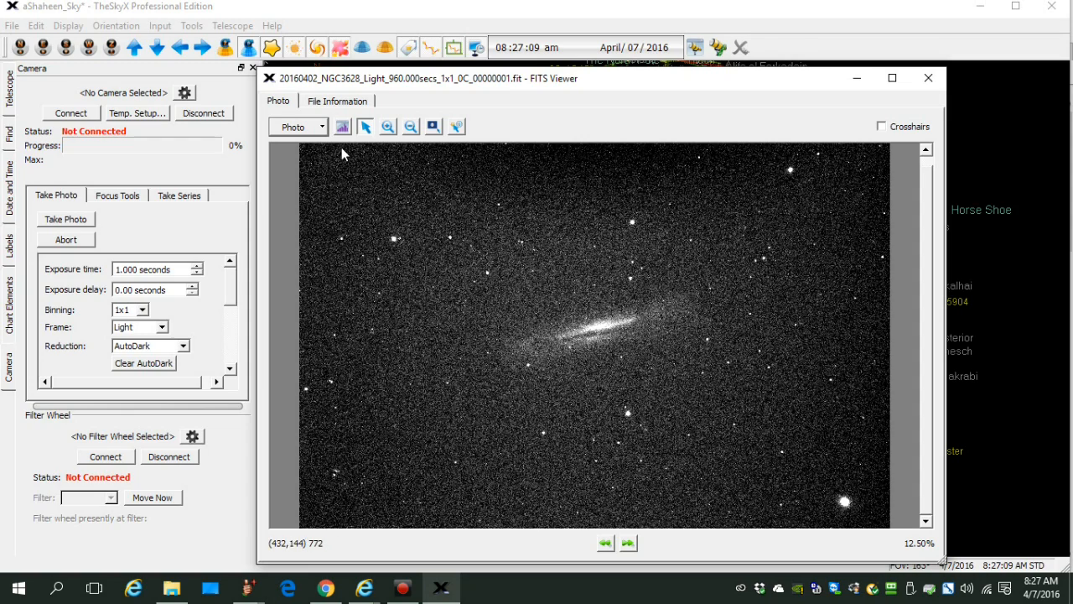
pyautogui.click(322, 130)
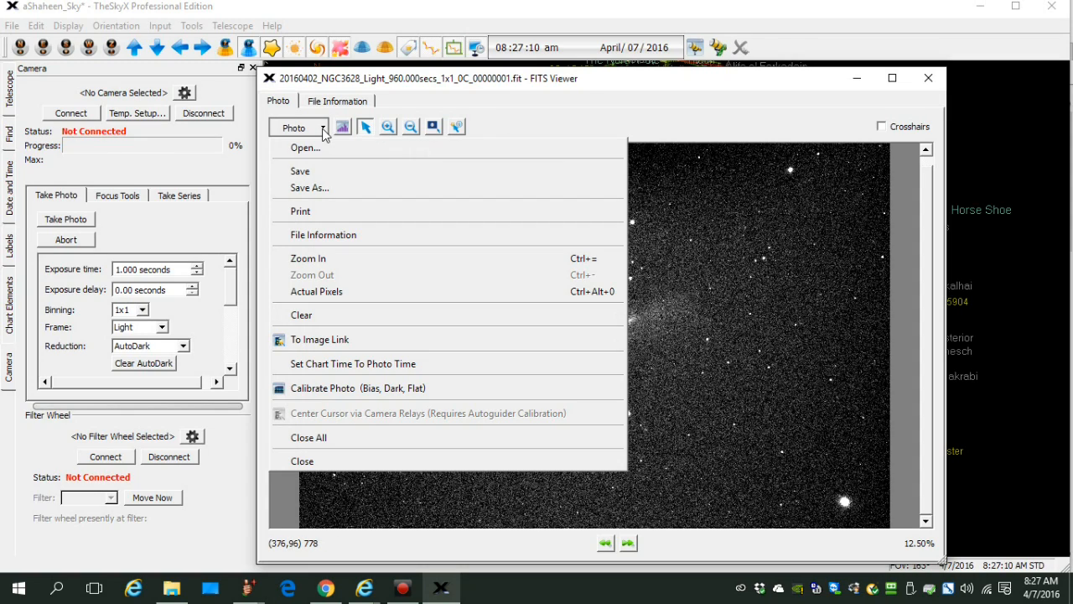
pyautogui.click(367, 347)
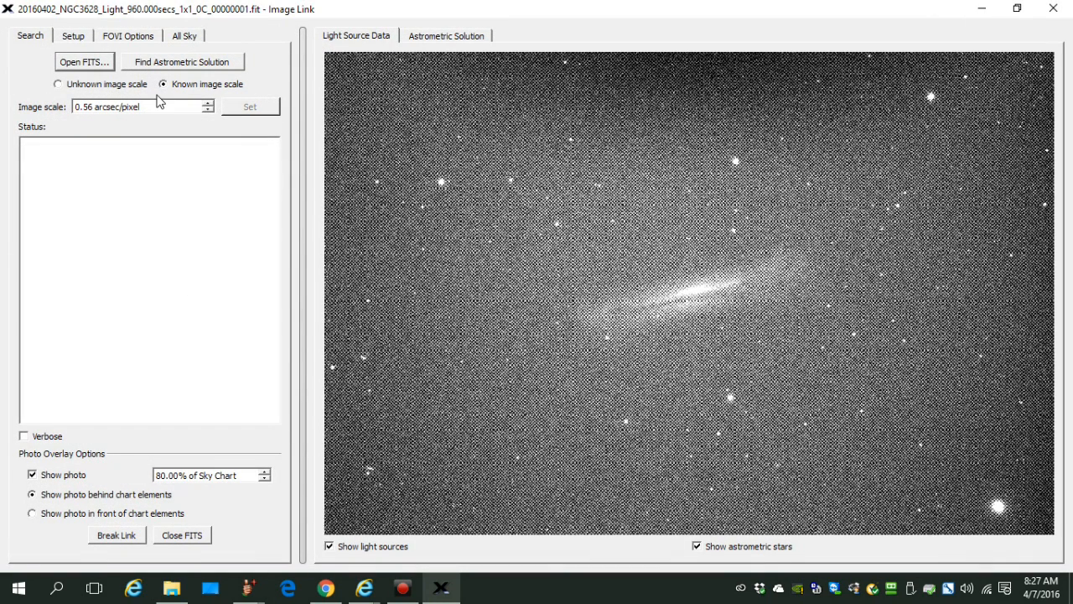
# Step: Set the known image scale for the Image Link search to 0.41 arcsec/pixel
pyautogui.moveTo(151, 110); pyautogui.dragTo(72, 109)
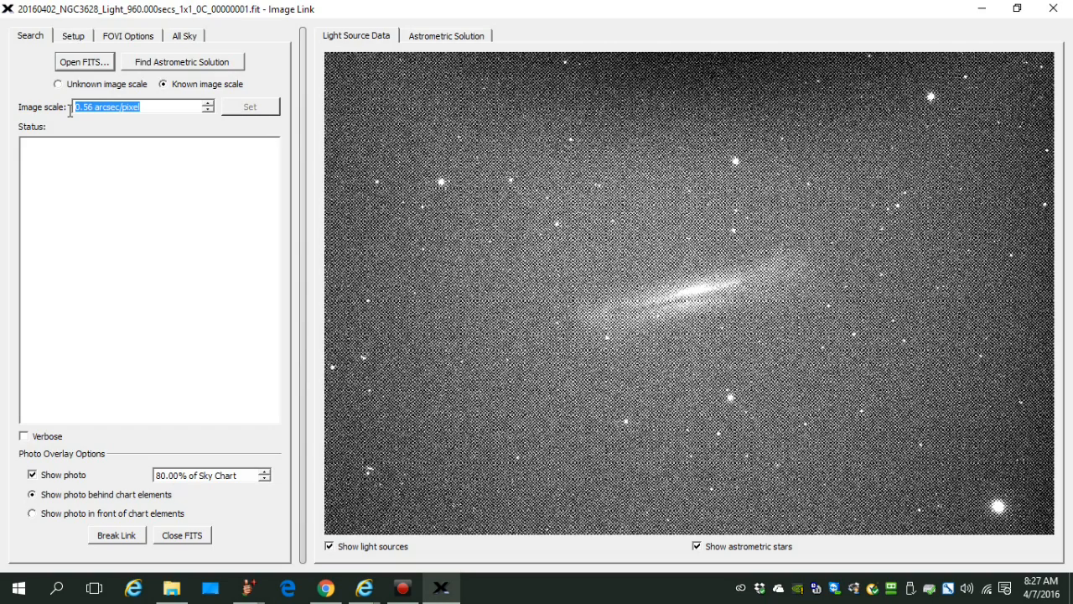
pyautogui.write('0.41')
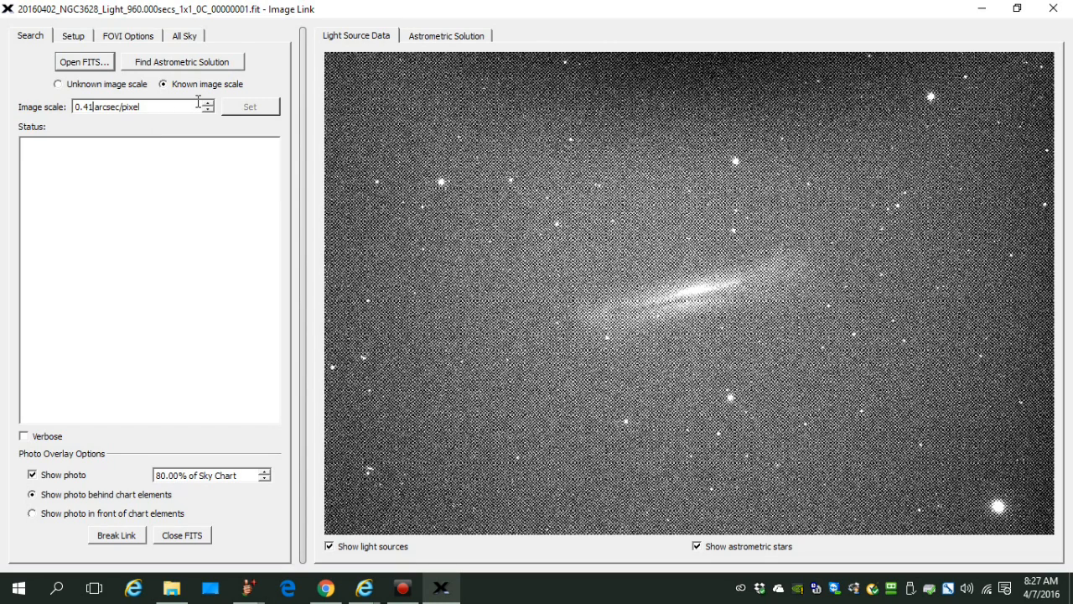
pyautogui.click(249, 105)
# Step: Check the image scale for the Celestron EdgeHD 1100 and Nikon D5300 in CCD Calculator, and close the calculator
pyautogui.moveTo(478, 592)
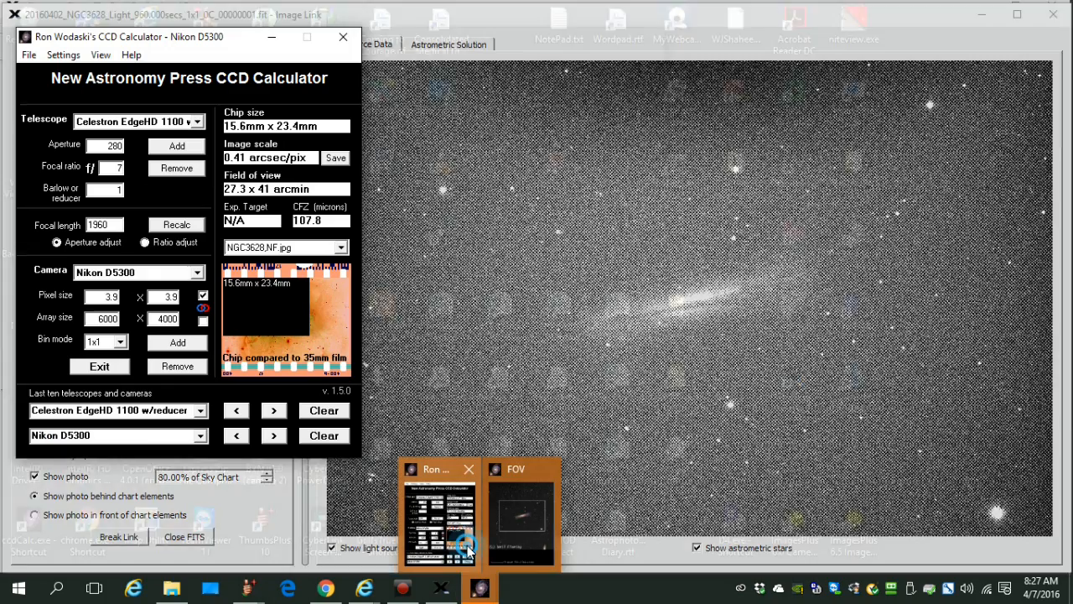
pyautogui.click(468, 552)
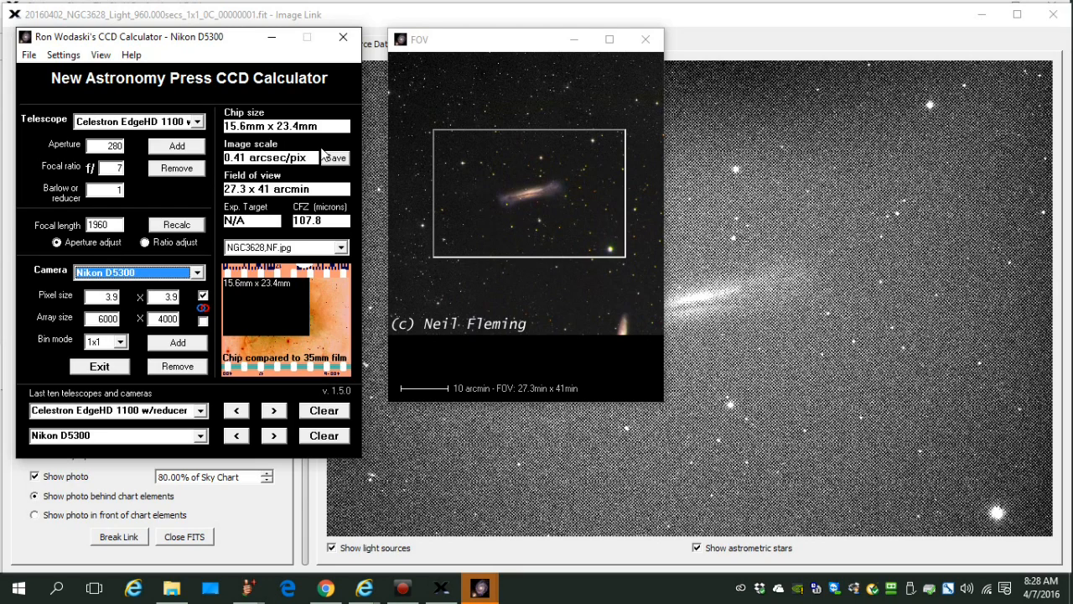
pyautogui.click(344, 38)
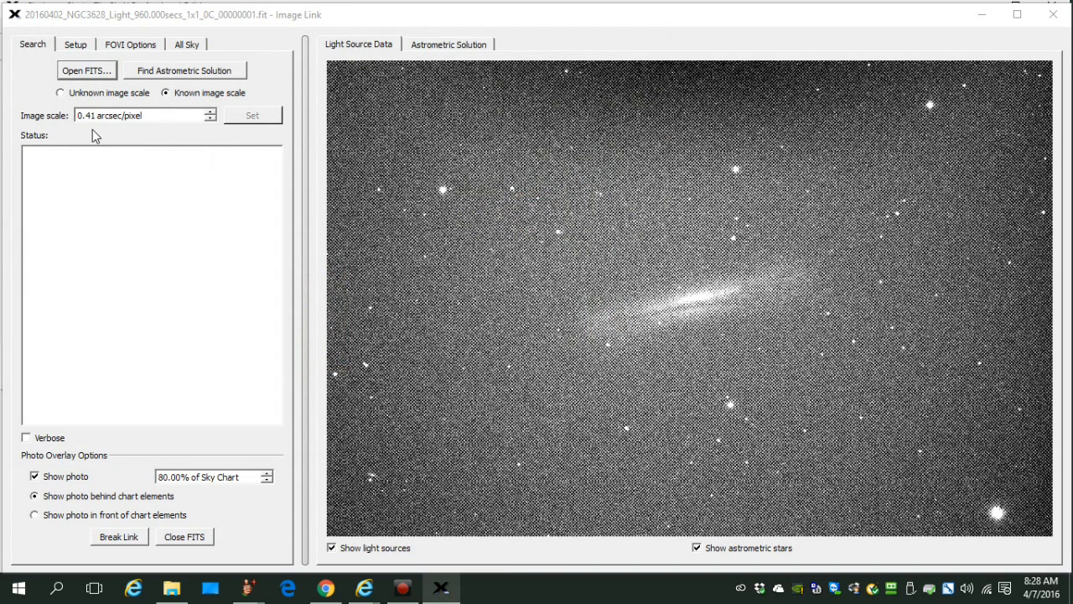
# Step: Find the astrometric solution for the NGC3628 photo, and minimize Image Link to show the photo on the sky chart
pyautogui.click(171, 77)
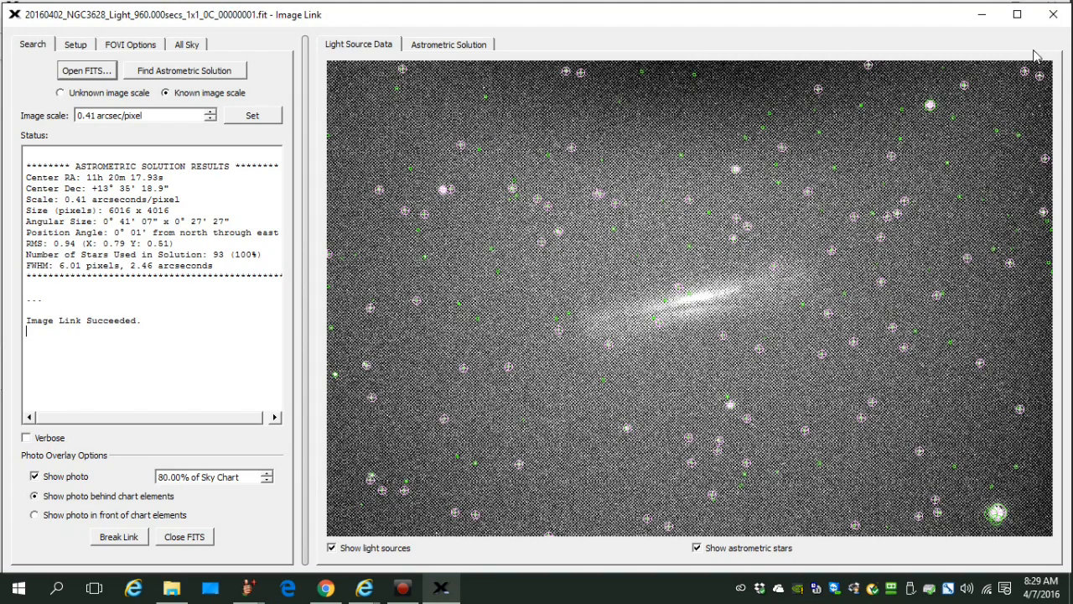
pyautogui.click(981, 14)
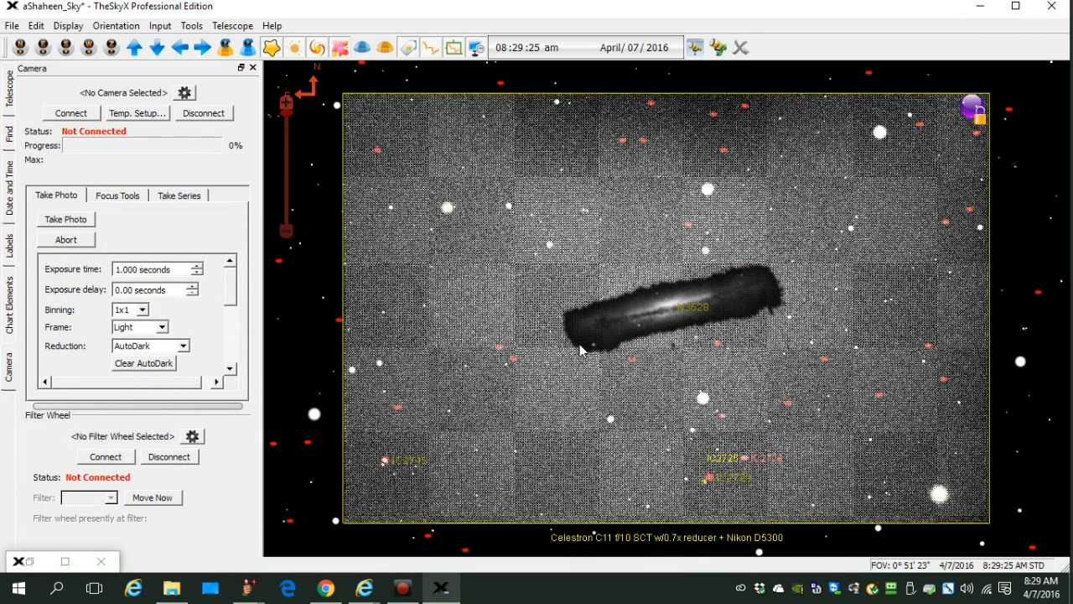
pyautogui.moveTo(831, 243)
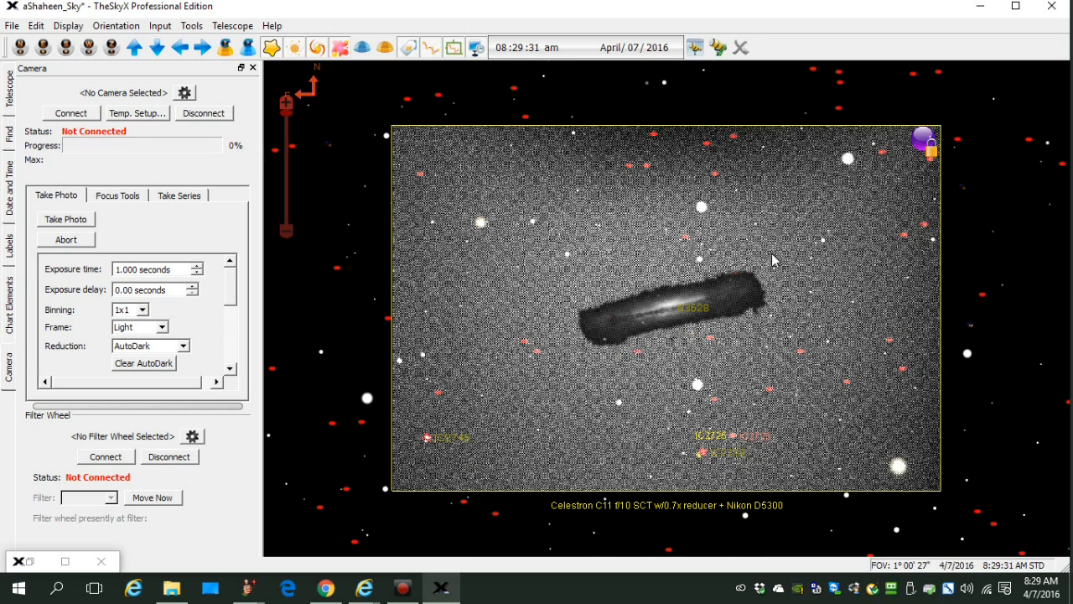
# Step: Select galaxy IC 2745 on the linked photo and show its object information report
pyautogui.scroll(1, 622, 303)
pyautogui.scroll(-1, 618, 303)
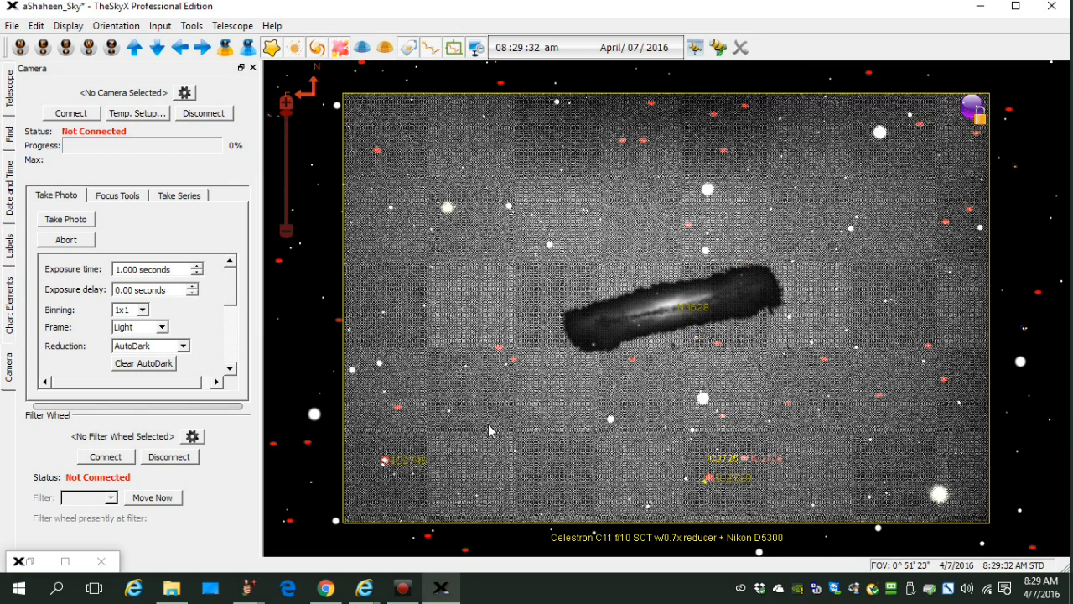
pyautogui.moveTo(386, 461)
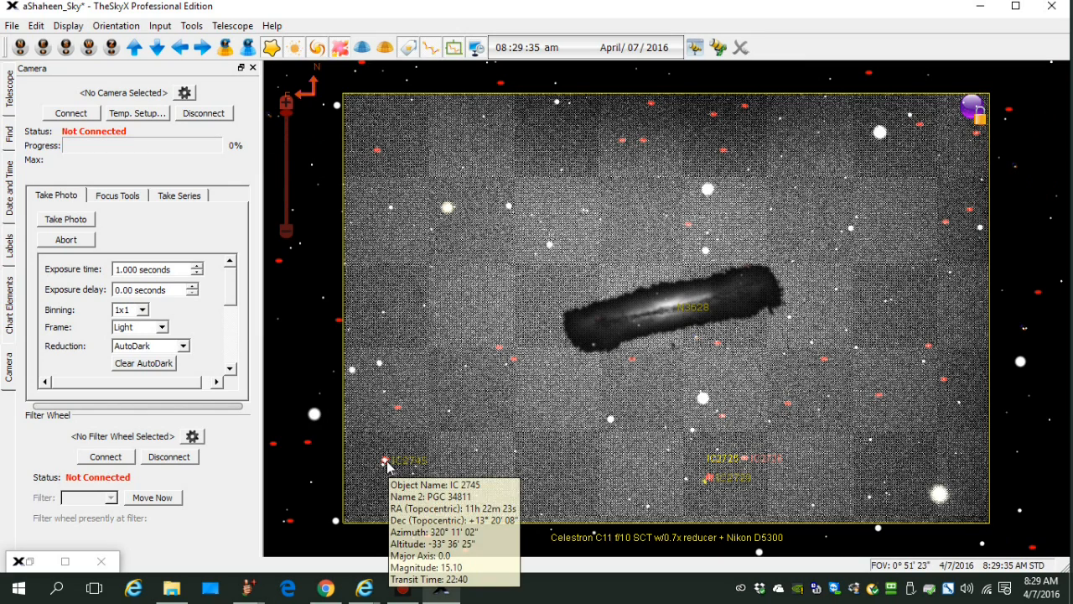
pyautogui.click(386, 462)
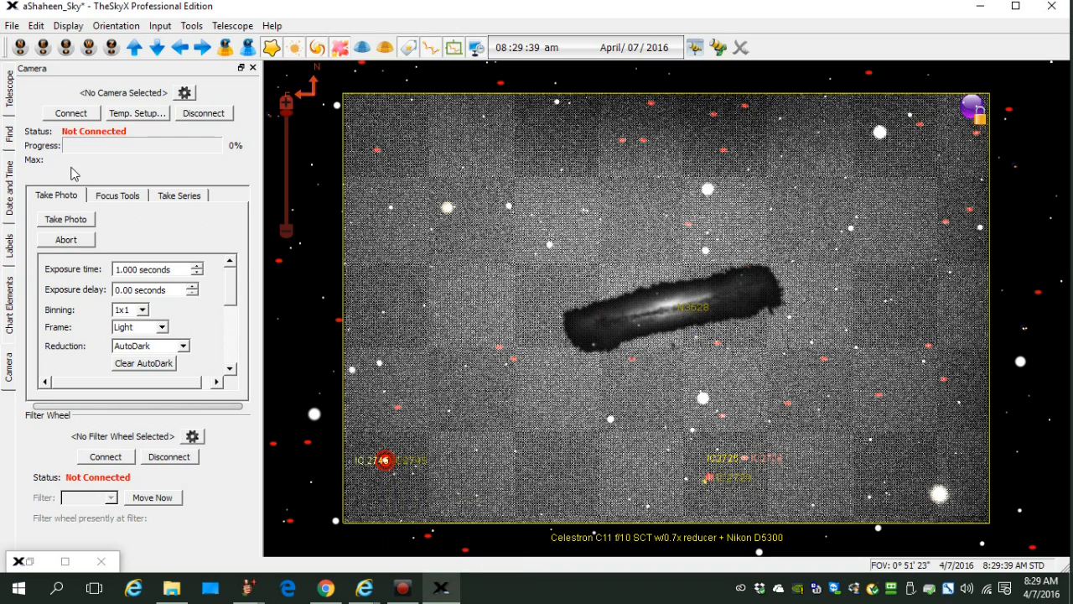
pyautogui.click(11, 139)
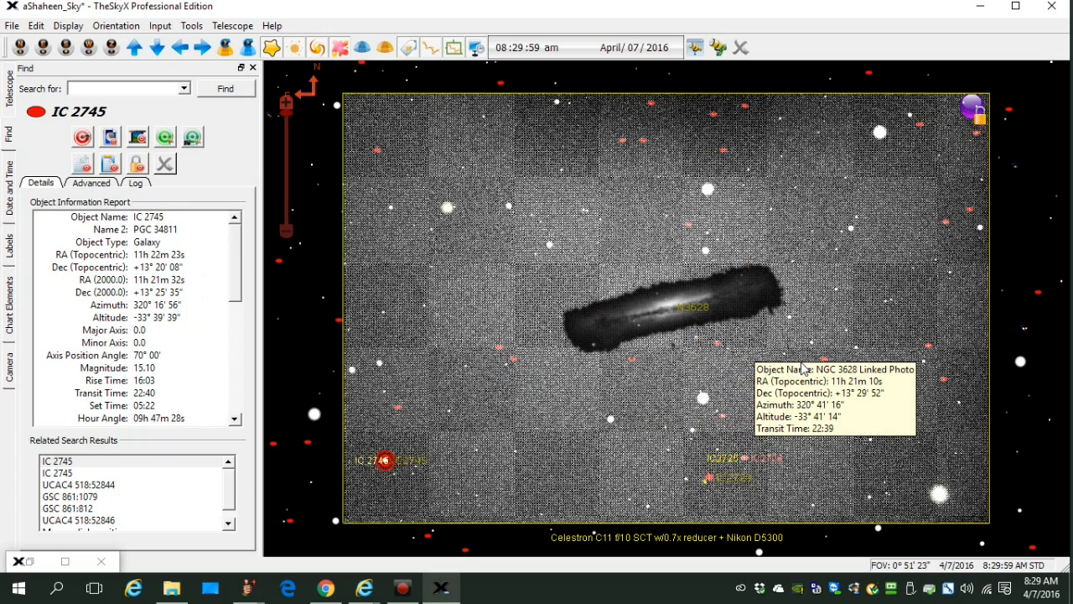
# Step: Try to identify the small galaxy marker just below NGC 3628 on the linked photo
pyautogui.scroll(2, 800, 373)
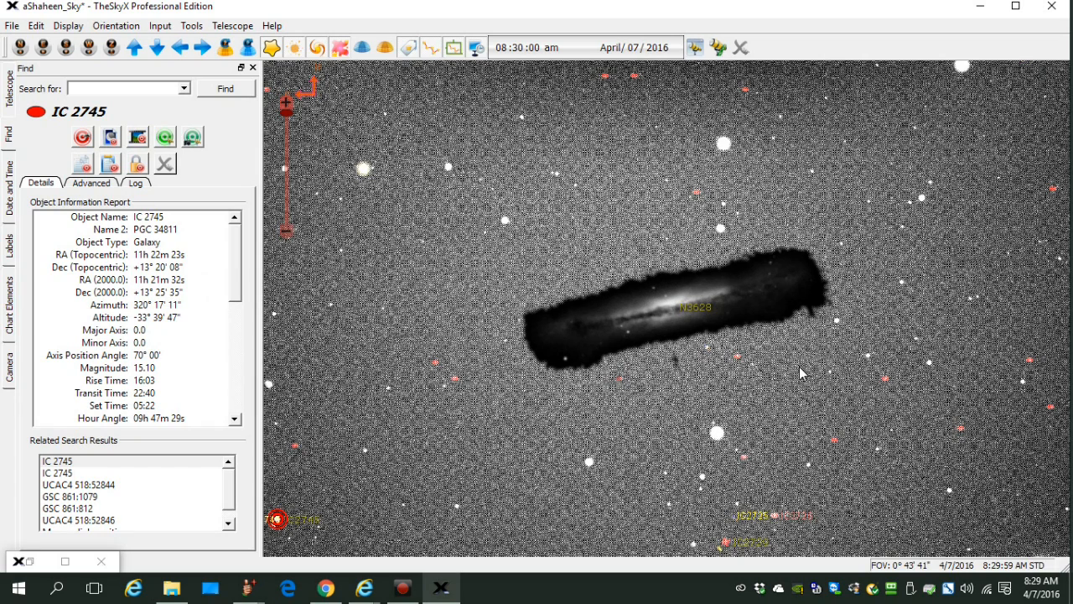
pyautogui.click(738, 360)
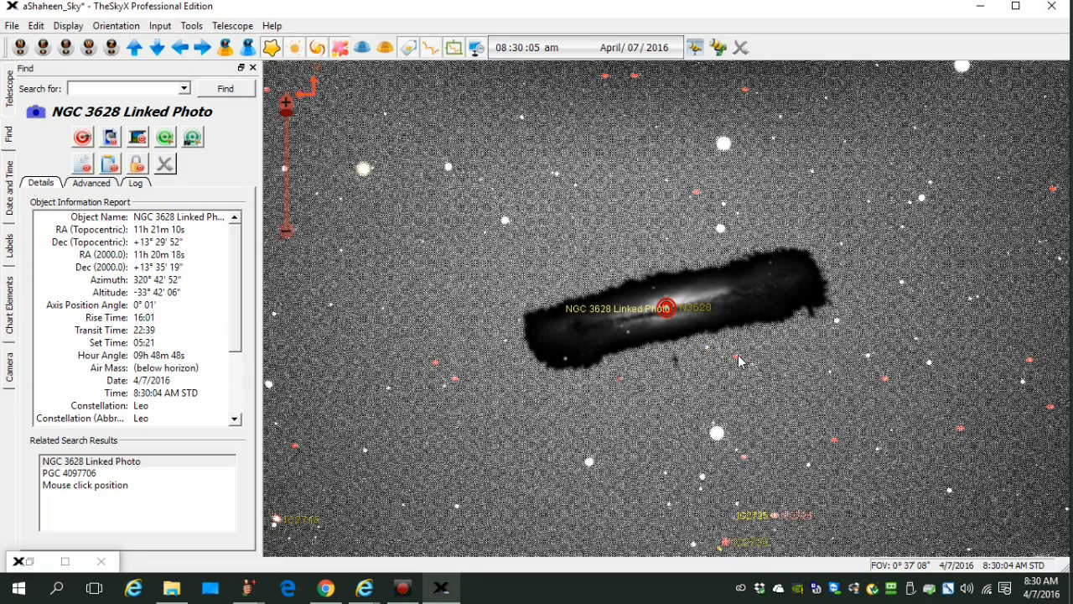
pyautogui.scroll(-2, 741, 359)
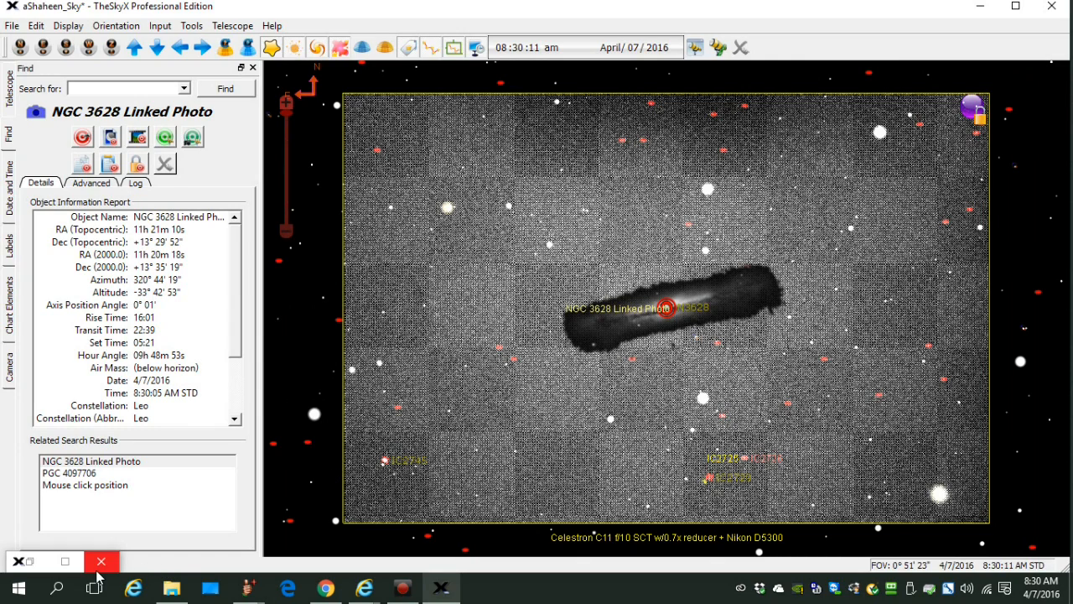
# Step: Close the NGC3628 FITS and Image Link, and select galaxy PGC 4097706 just below NGC 3628 on the chart
pyautogui.click(32, 563)
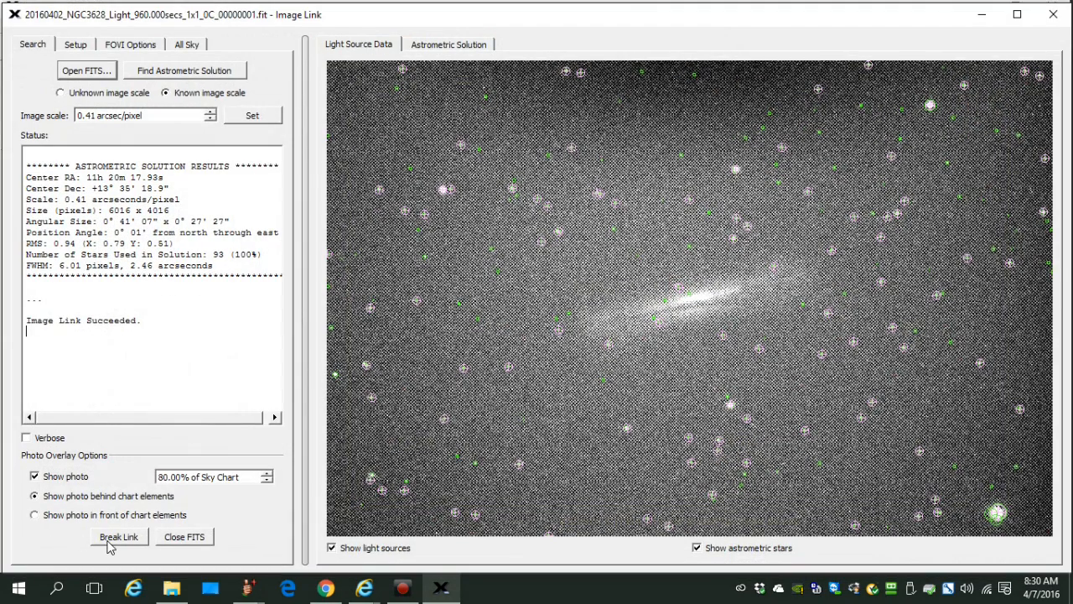
pyautogui.click(186, 537)
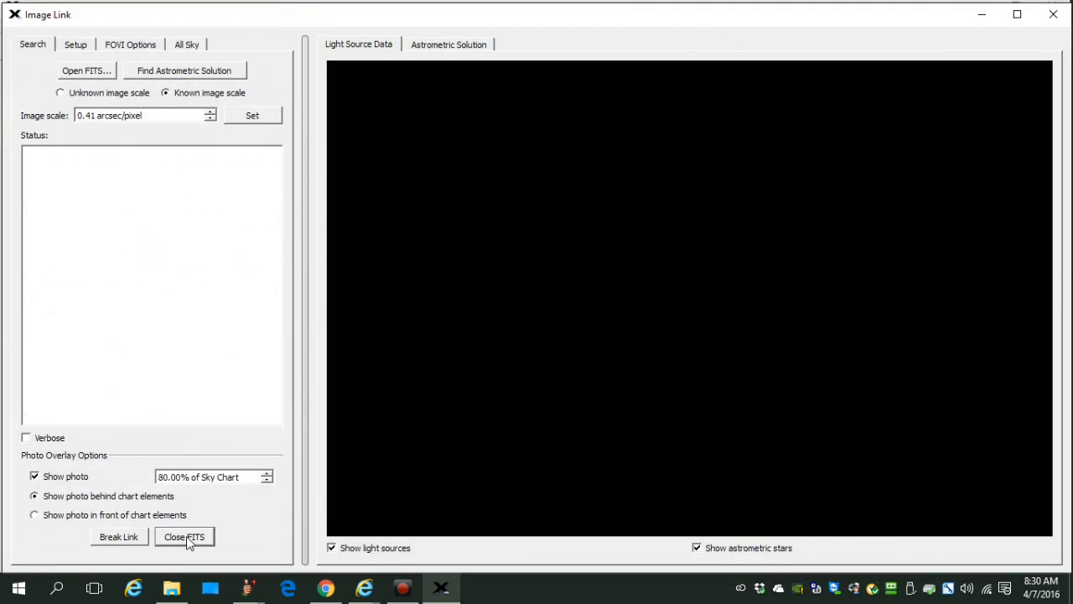
pyautogui.click(1054, 15)
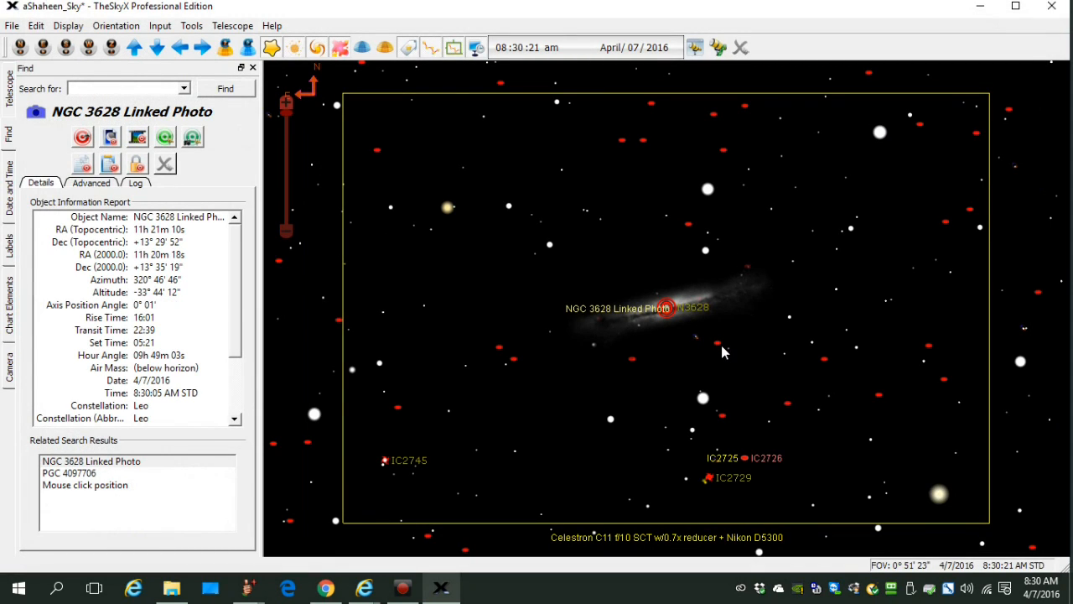
pyautogui.click(718, 351)
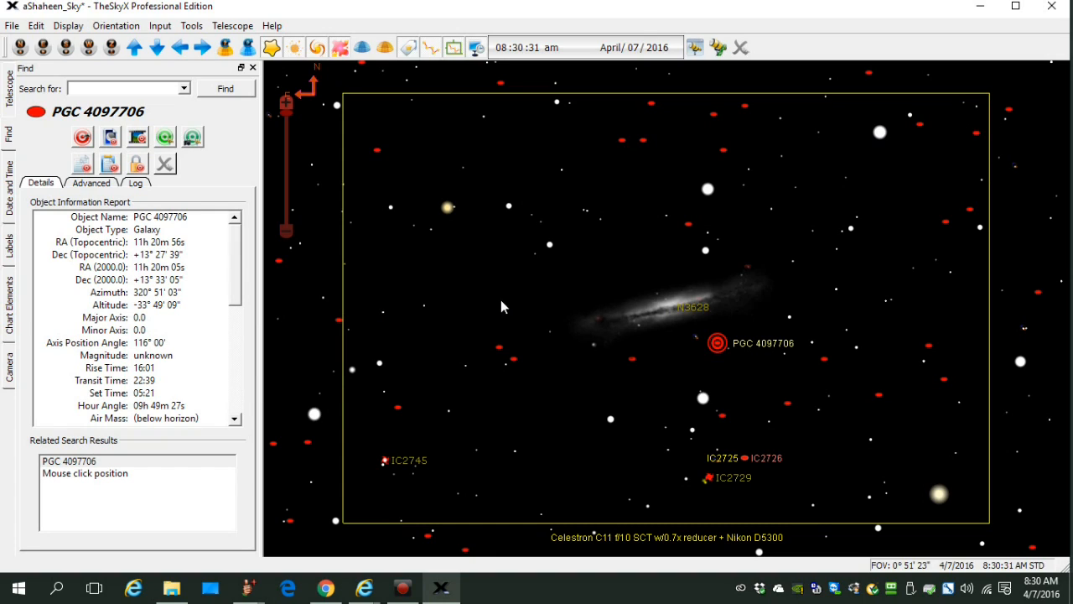
# Step: Switch to the color NGC3628 TIFF in ThumbsPlus and examine the galaxy's surroundings at 50% magnification
pyautogui.moveTo(249, 588)
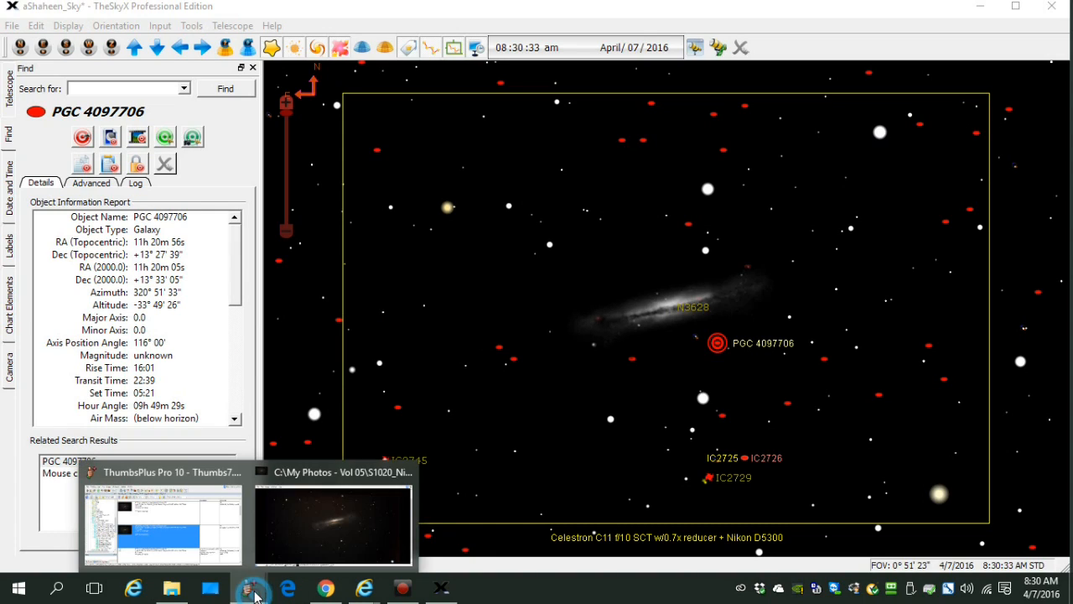
pyautogui.click(343, 538)
pyautogui.scroll(2, 590, 388)
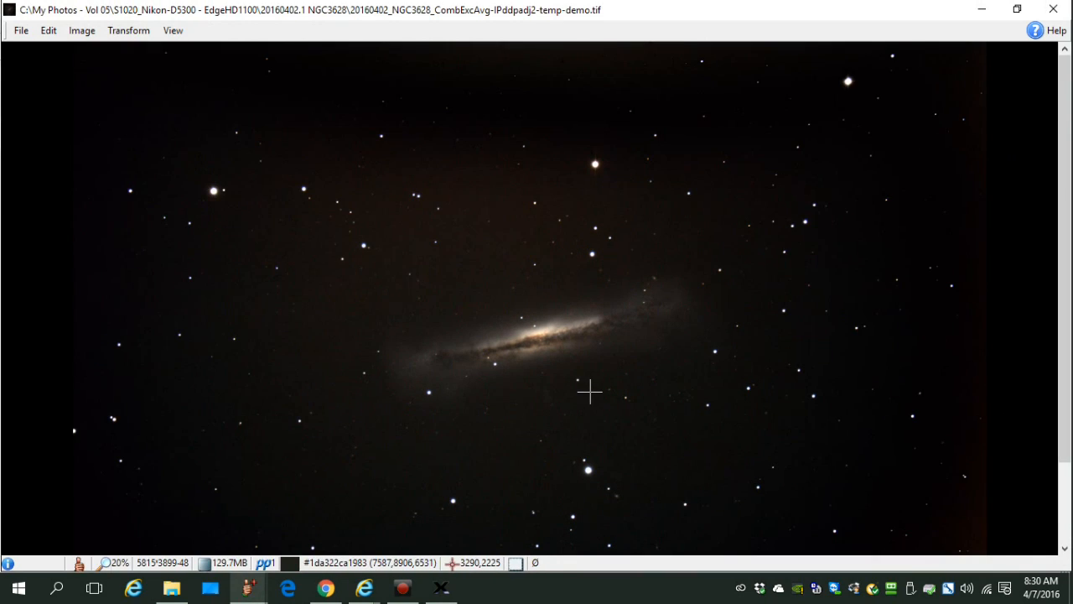
pyautogui.scroll(2, 601, 400)
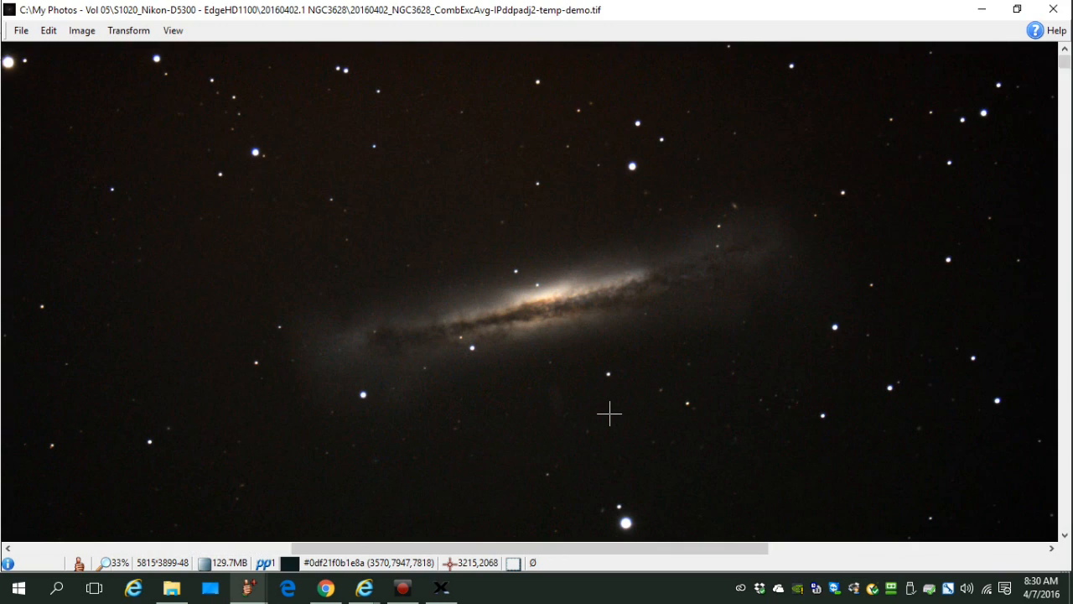
pyautogui.scroll(1, 609, 413)
pyautogui.moveTo(565, 550); pyautogui.dragTo(736, 550)
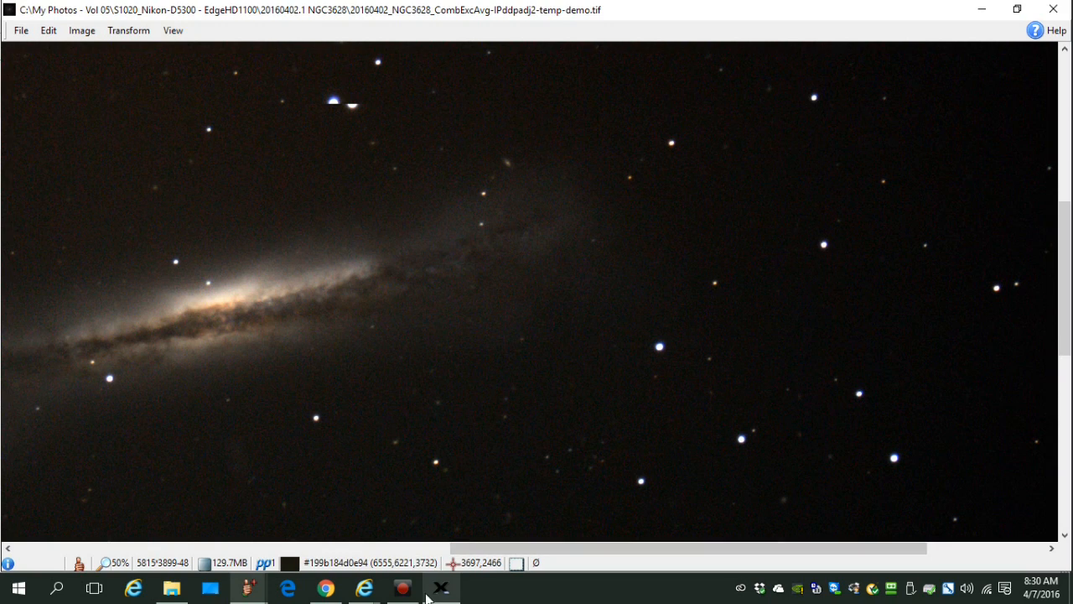
# Step: Switch back to TheSkyX and view a wider field of the sky chart around NGC 3628
pyautogui.click(442, 589)
pyautogui.scroll(2, 651, 291)
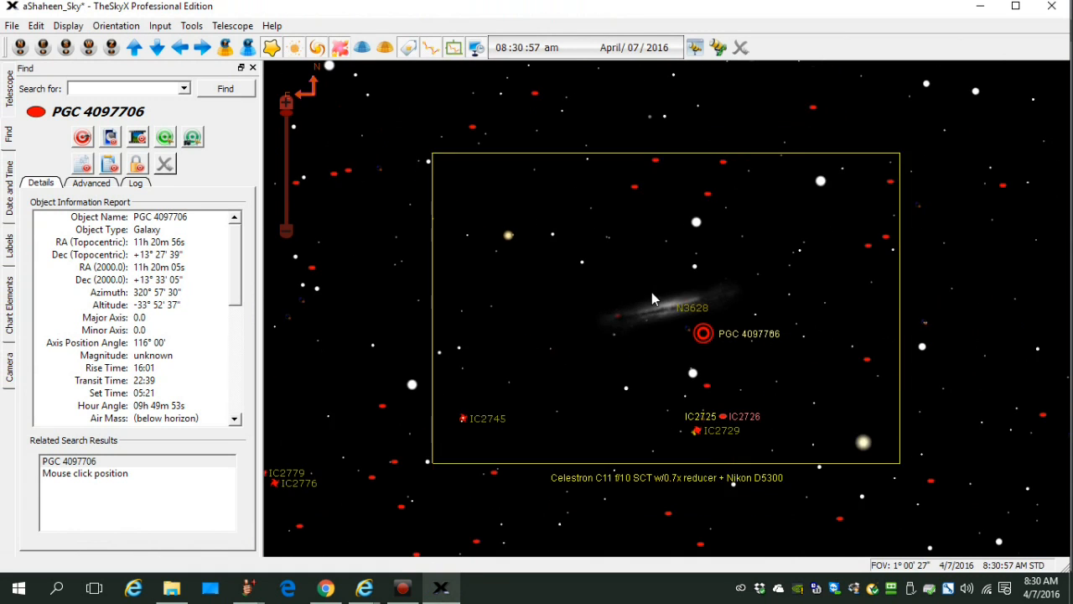
pyautogui.scroll(-1, 648, 293)
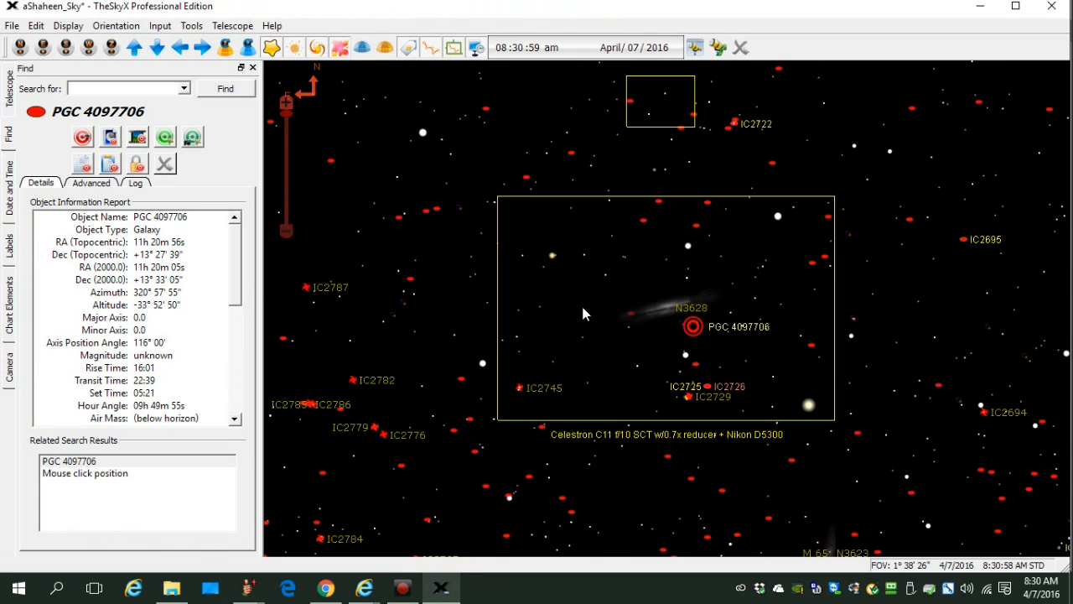